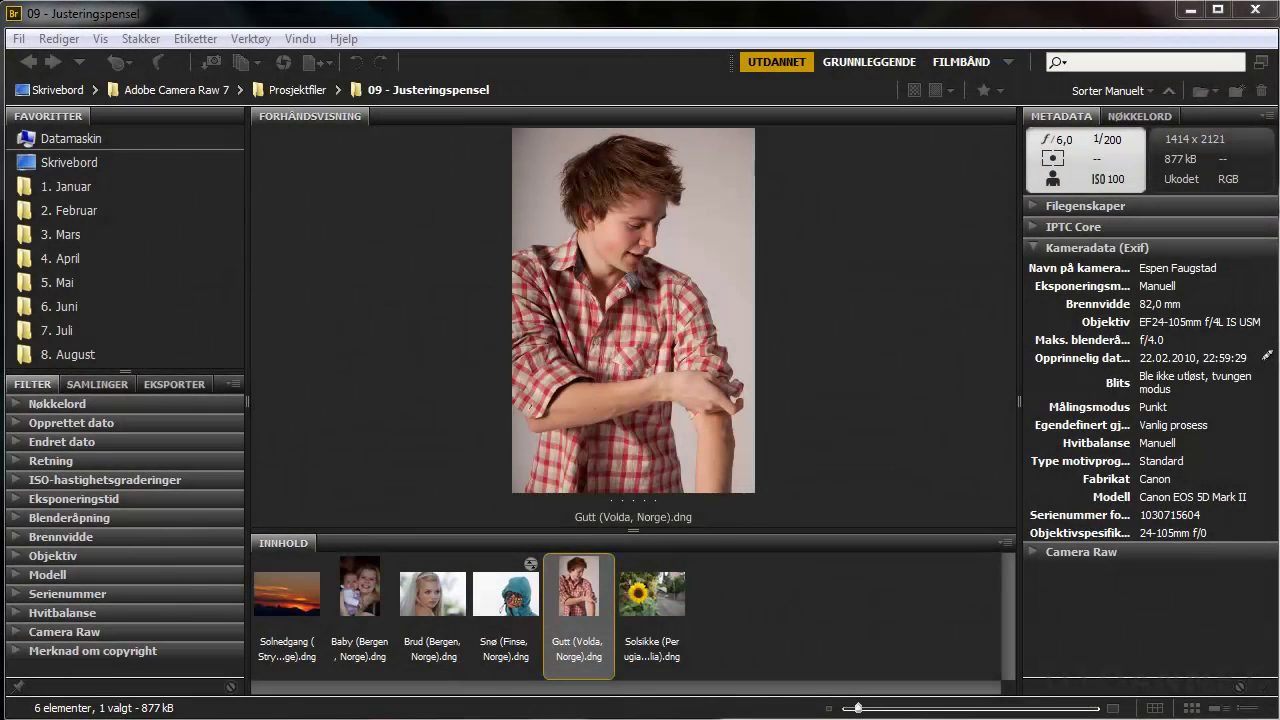
- Open Gutt (Volda, Norge).dng in Camera Raw and prepare the Adjustment Brush with Metning at +25 and all other effects at zero
left_click(578, 592)
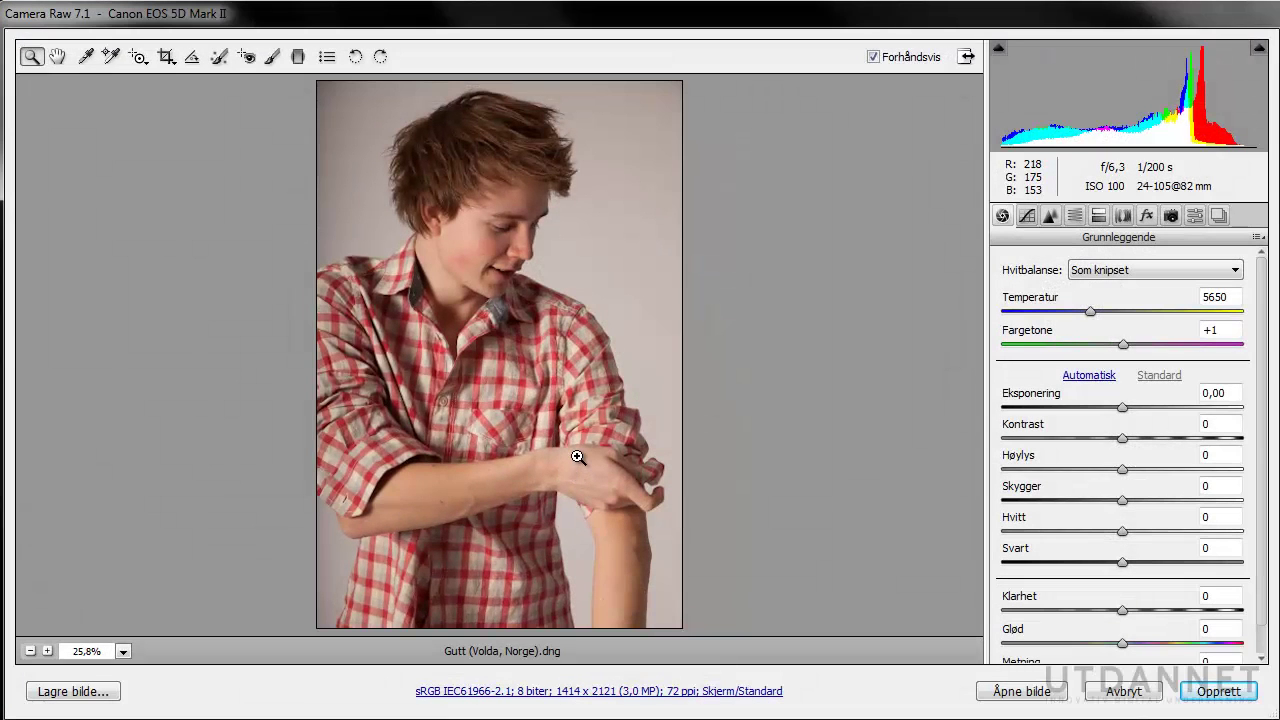
key("k")
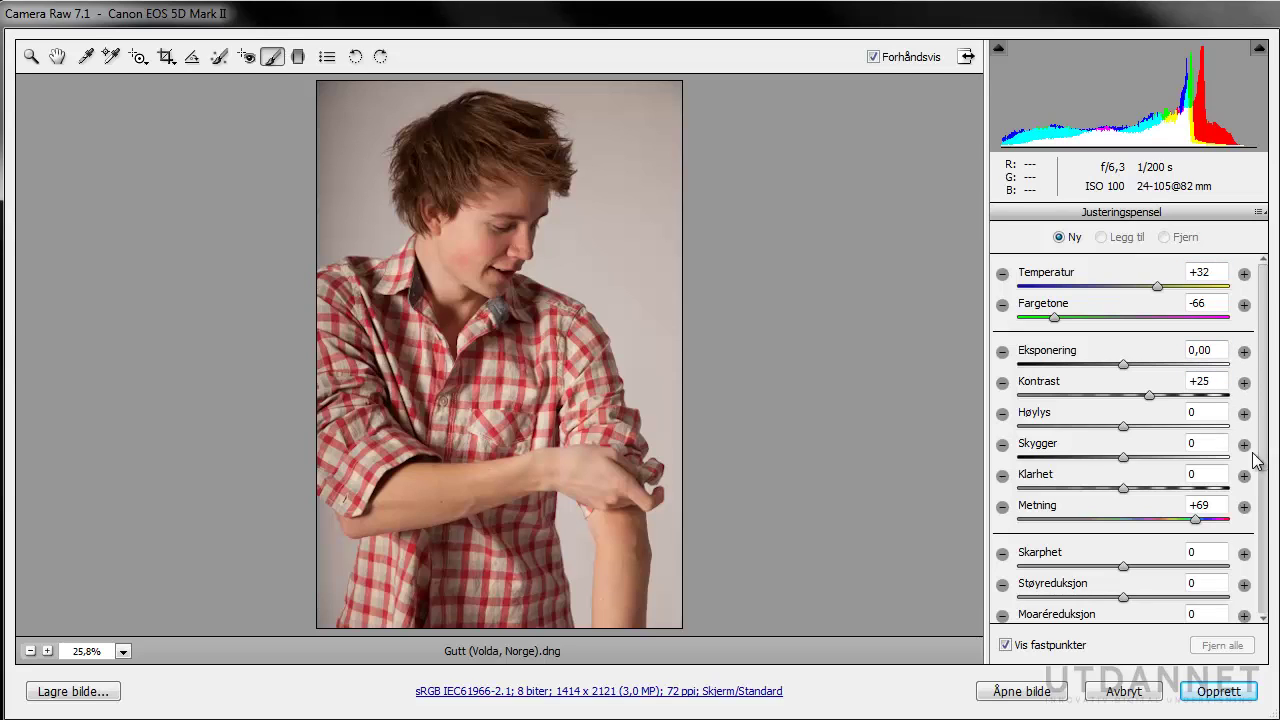
left_click(1245, 509)
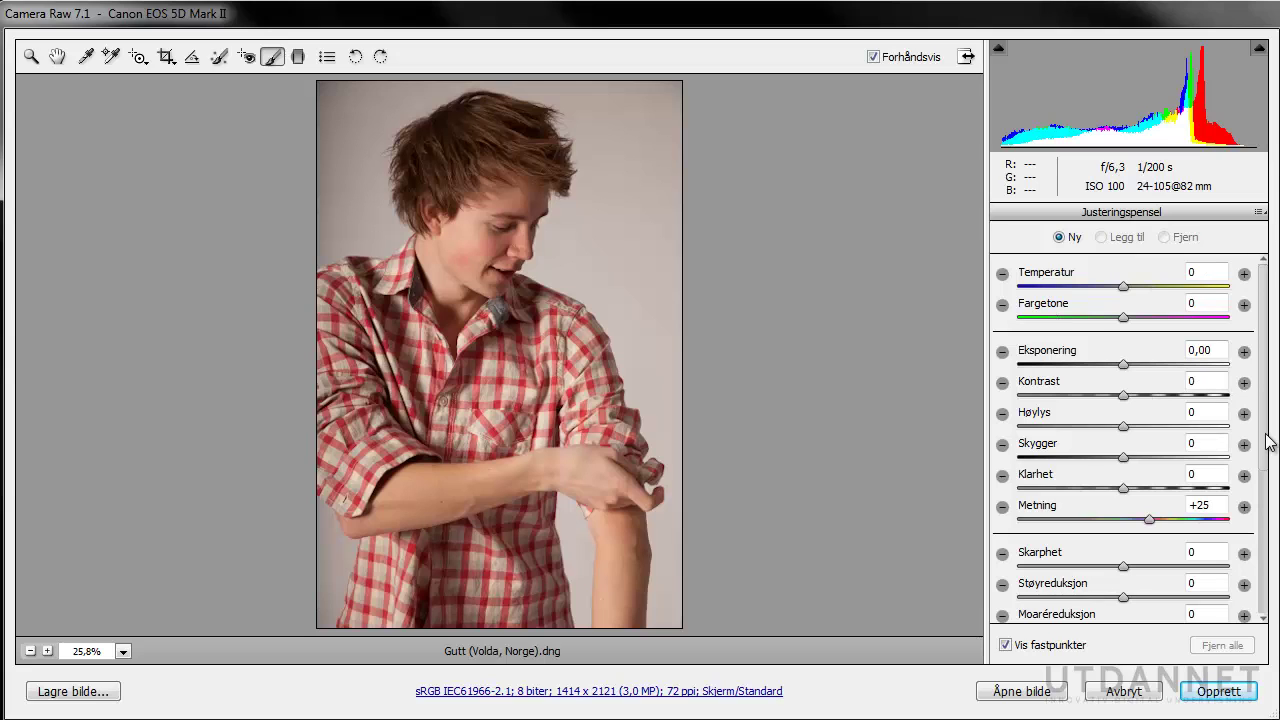
- Turn on the brush mask display and set its overlay colour to blue
left_click_drag(1266, 458, 1266, 617)
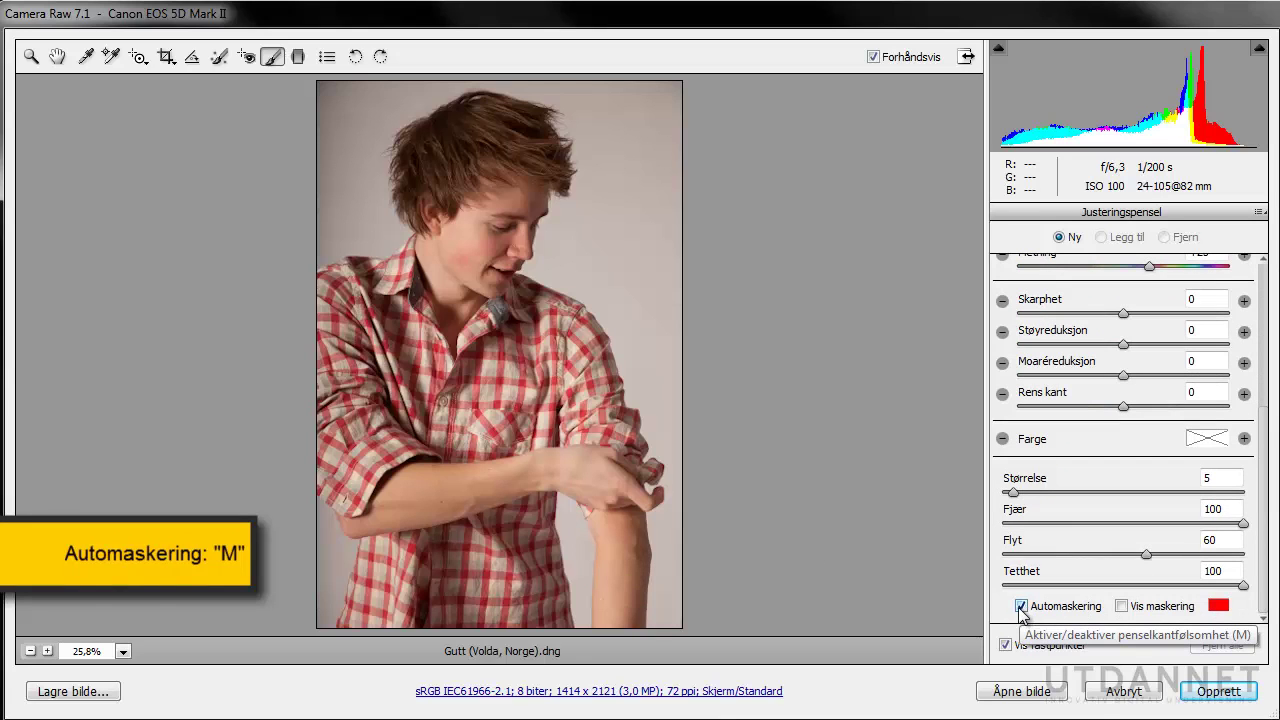
left_click(1121, 606)
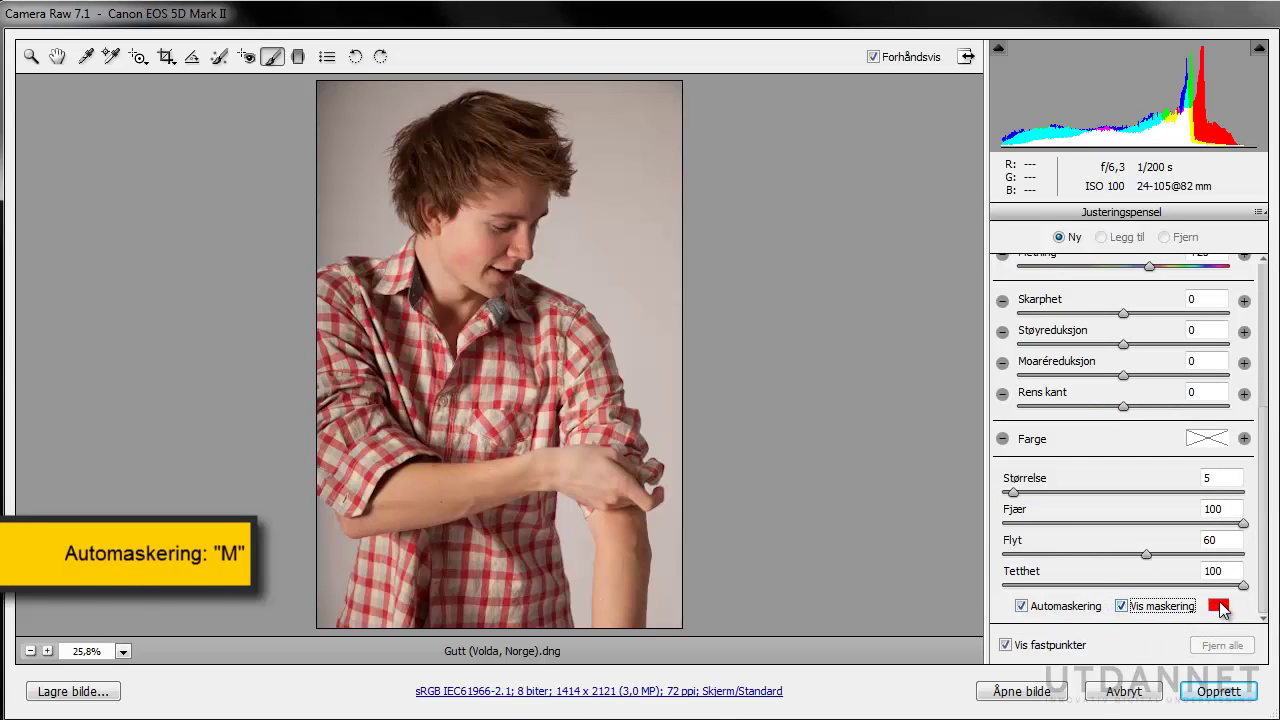
left_click(1218, 605)
left_click(1040, 342)
left_click_drag(1041, 321, 1019, 311)
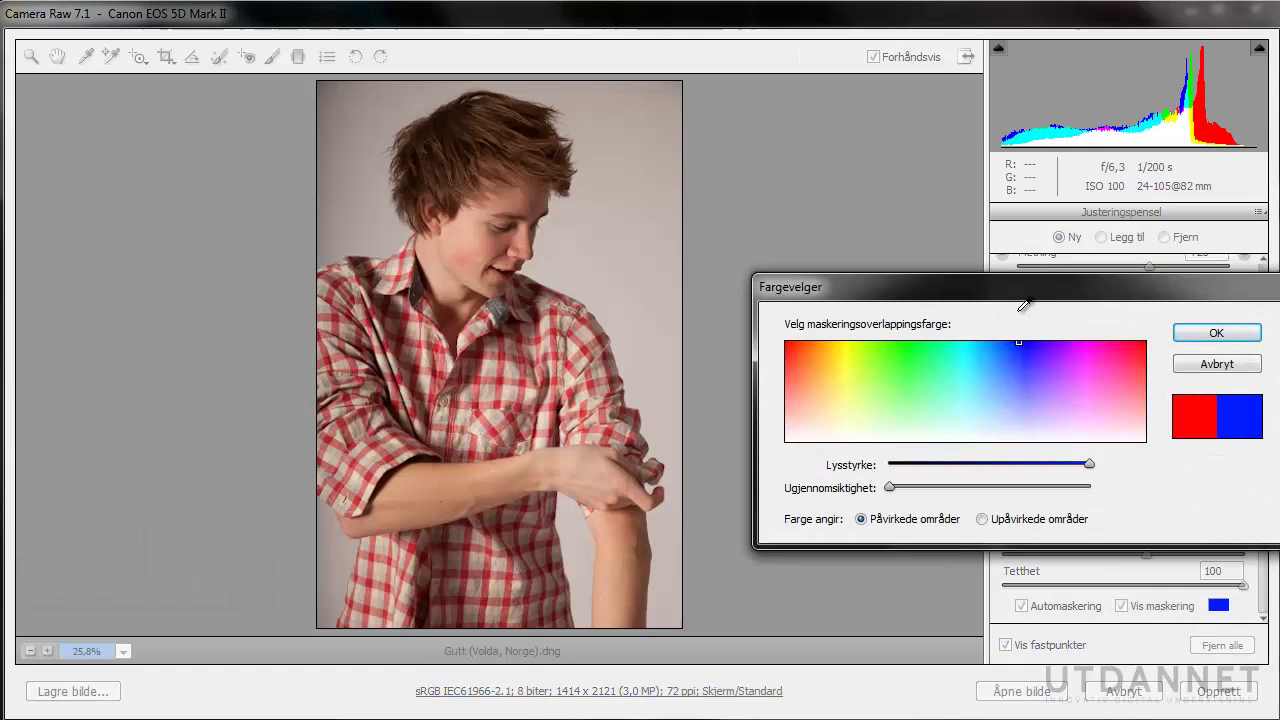
left_click(1214, 334)
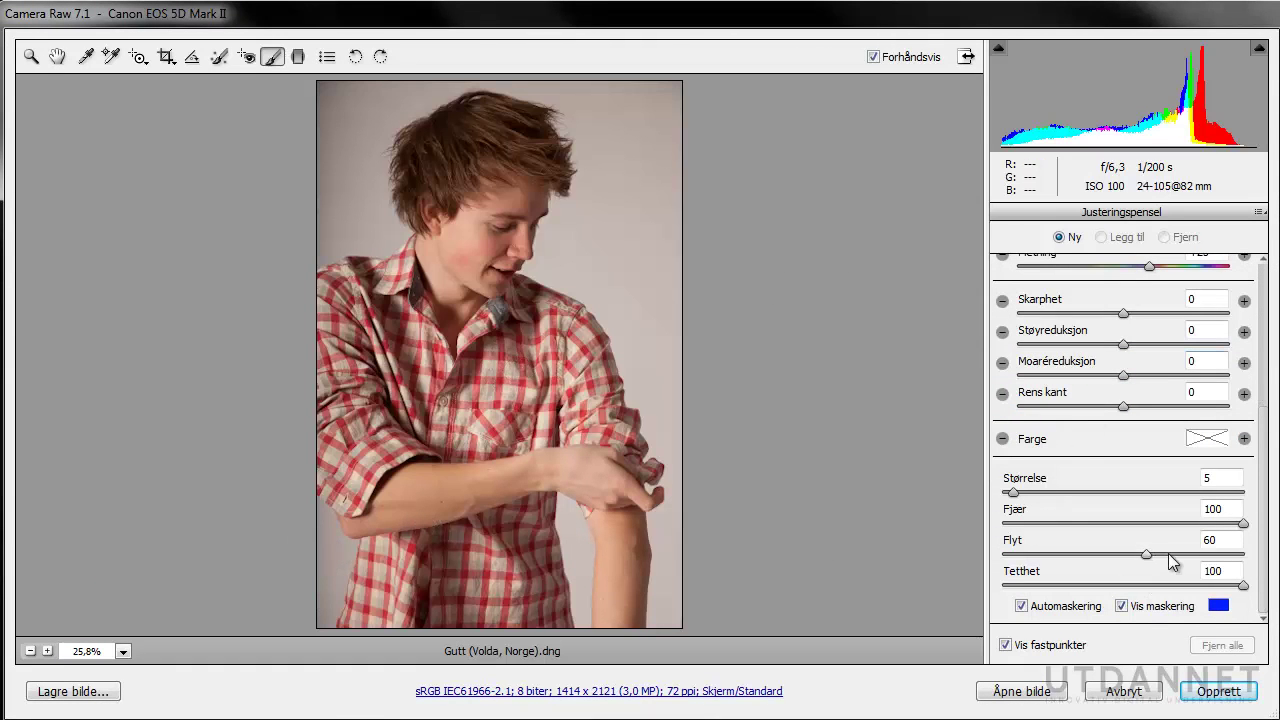
- Set the brush flow (Flyt) to 100 and paint a mask over the entire studio background around the boy
left_click(1238, 543)
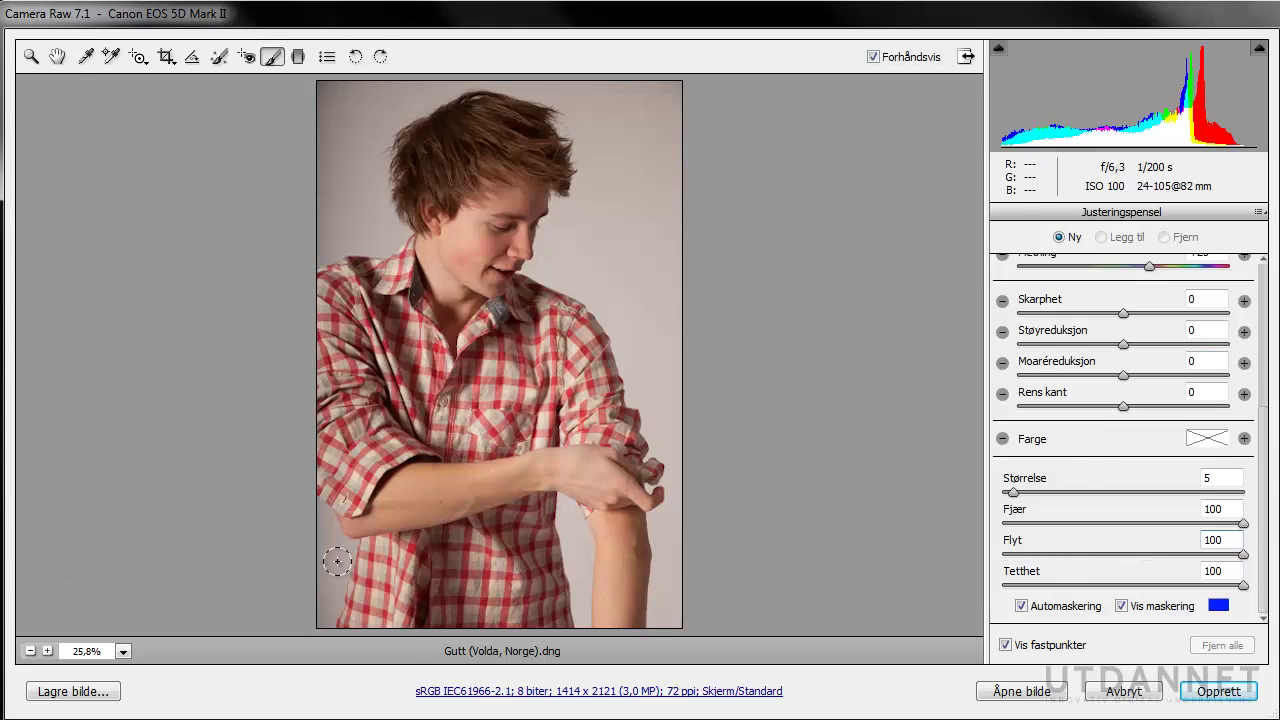
mouse_move(337, 551)
left_mouse_down()
mouse_move(320, 620)
mouse_move(343, 546)
mouse_move(320, 523)
left_mouse_up()
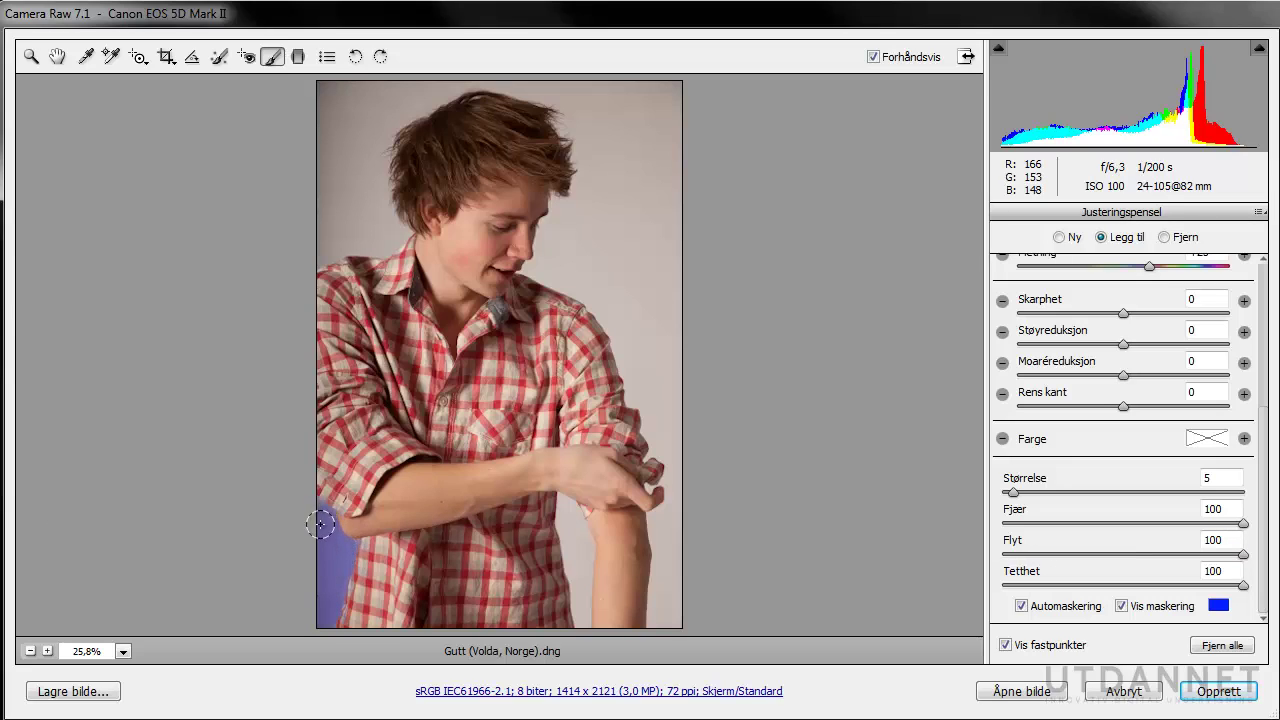
mouse_move(319, 568)
left_mouse_down()
mouse_move(347, 544)
mouse_move(318, 632)
left_mouse_up()
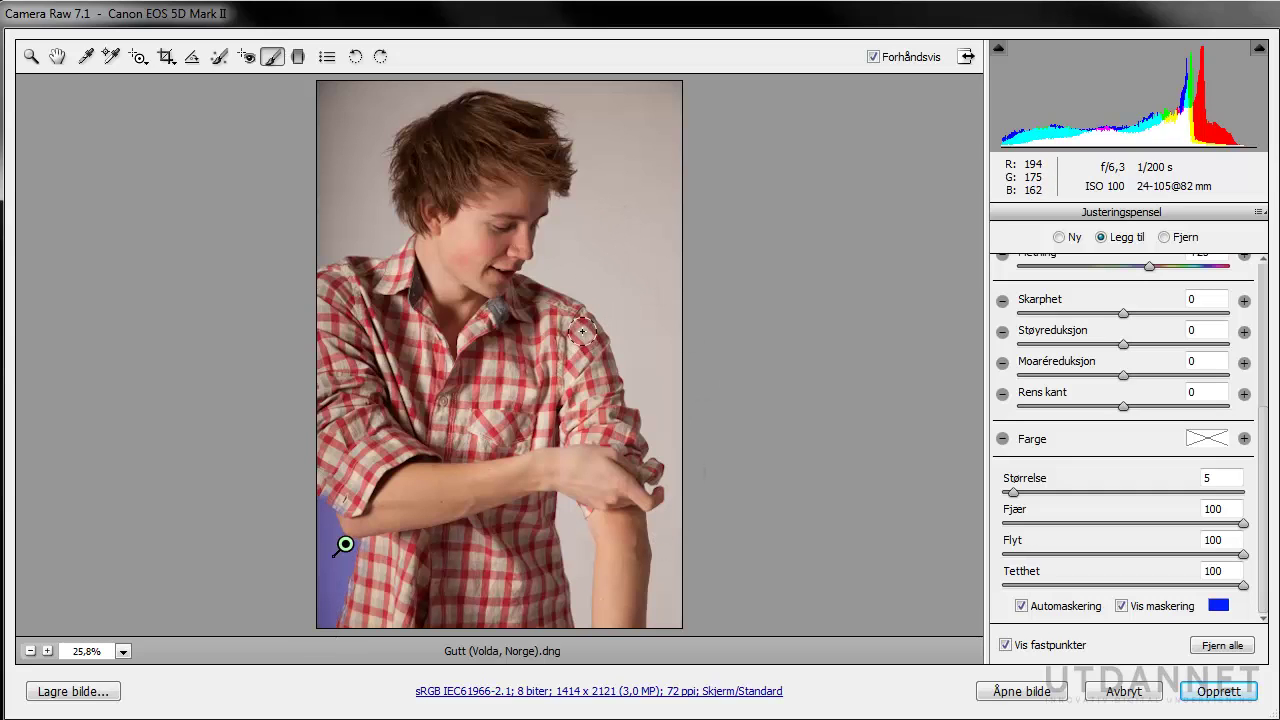
mouse_move(581, 566)
left_mouse_down()
mouse_move(583, 624)
mouse_move(584, 537)
mouse_move(567, 507)
mouse_move(578, 588)
left_mouse_up()
mouse_move(669, 605)
left_mouse_down()
mouse_move(675, 434)
mouse_move(657, 429)
mouse_move(647, 455)
mouse_move(640, 370)
mouse_move(640, 406)
mouse_move(617, 325)
mouse_move(633, 378)
mouse_move(652, 293)
mouse_move(666, 410)
mouse_move(679, 87)
mouse_move(647, 254)
mouse_move(635, 91)
mouse_move(671, 87)
mouse_move(570, 81)
mouse_move(618, 120)
mouse_move(626, 268)
mouse_move(645, 321)
mouse_move(612, 290)
mouse_move(610, 314)
mouse_move(519, 265)
mouse_move(565, 219)
mouse_move(563, 240)
mouse_move(606, 289)
mouse_move(598, 215)
mouse_move(562, 207)
mouse_move(588, 140)
mouse_move(578, 105)
mouse_move(572, 125)
mouse_move(544, 96)
mouse_move(460, 80)
mouse_move(395, 100)
mouse_move(414, 114)
mouse_move(420, 105)
mouse_move(289, 89)
mouse_move(314, 143)
mouse_move(333, 147)
mouse_move(330, 165)
mouse_move(378, 140)
mouse_move(365, 147)
mouse_move(380, 218)
mouse_move(395, 228)
mouse_move(366, 256)
mouse_move(326, 251)
mouse_move(356, 212)
left_mouse_up()
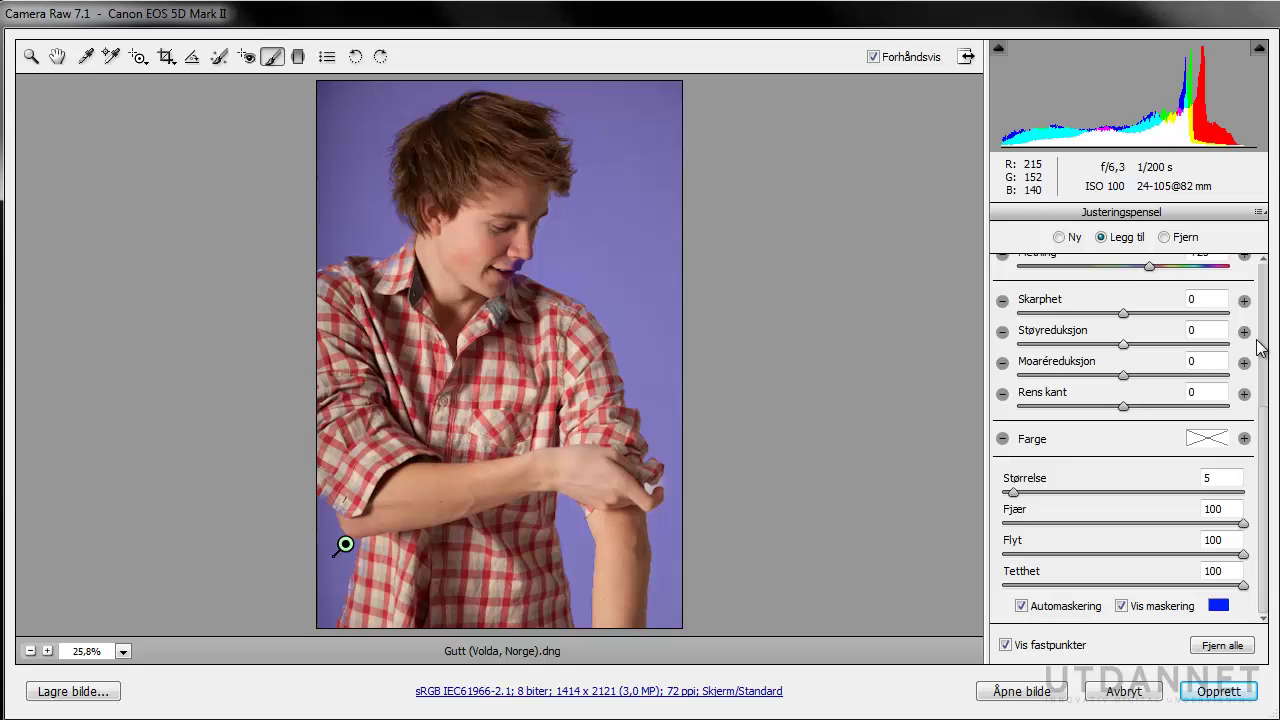
- Reselect the background adjustment and extend its mask into the small gap between the rolled-up sleeve and the fingers
left_click(1166, 241)
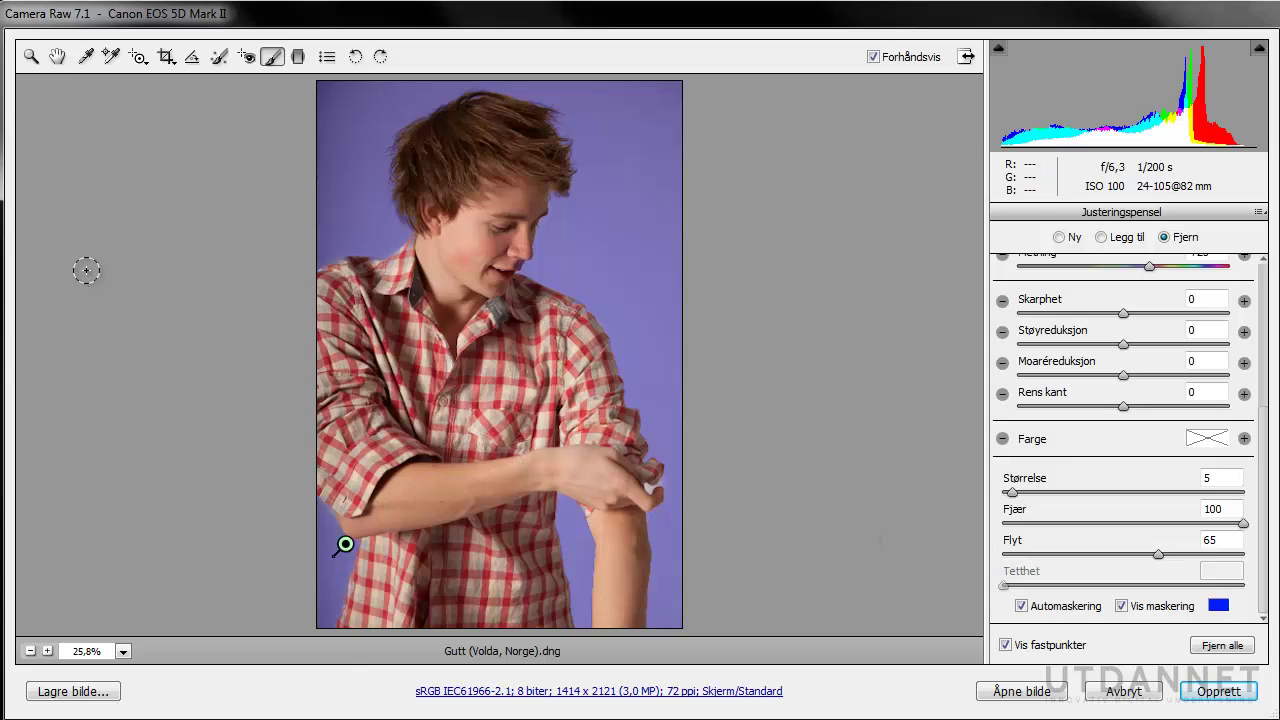
left_click(32, 57)
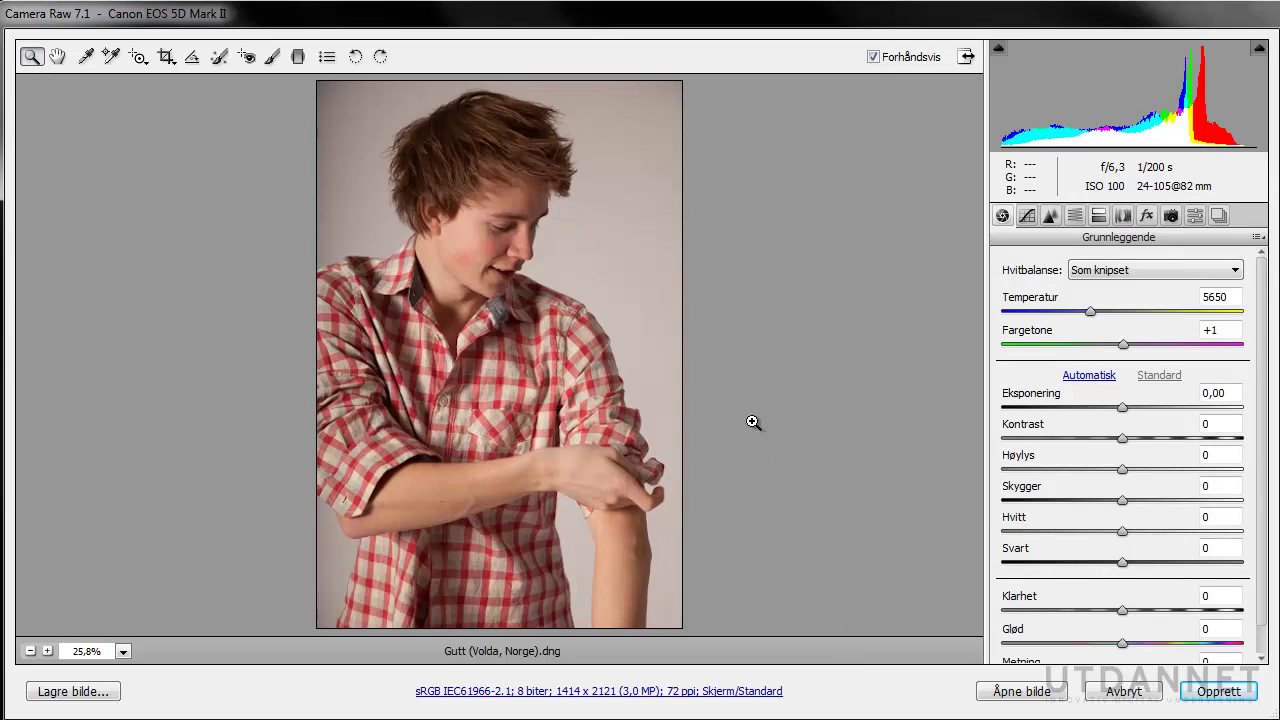
left_click_drag(812, 382, 491, 610)
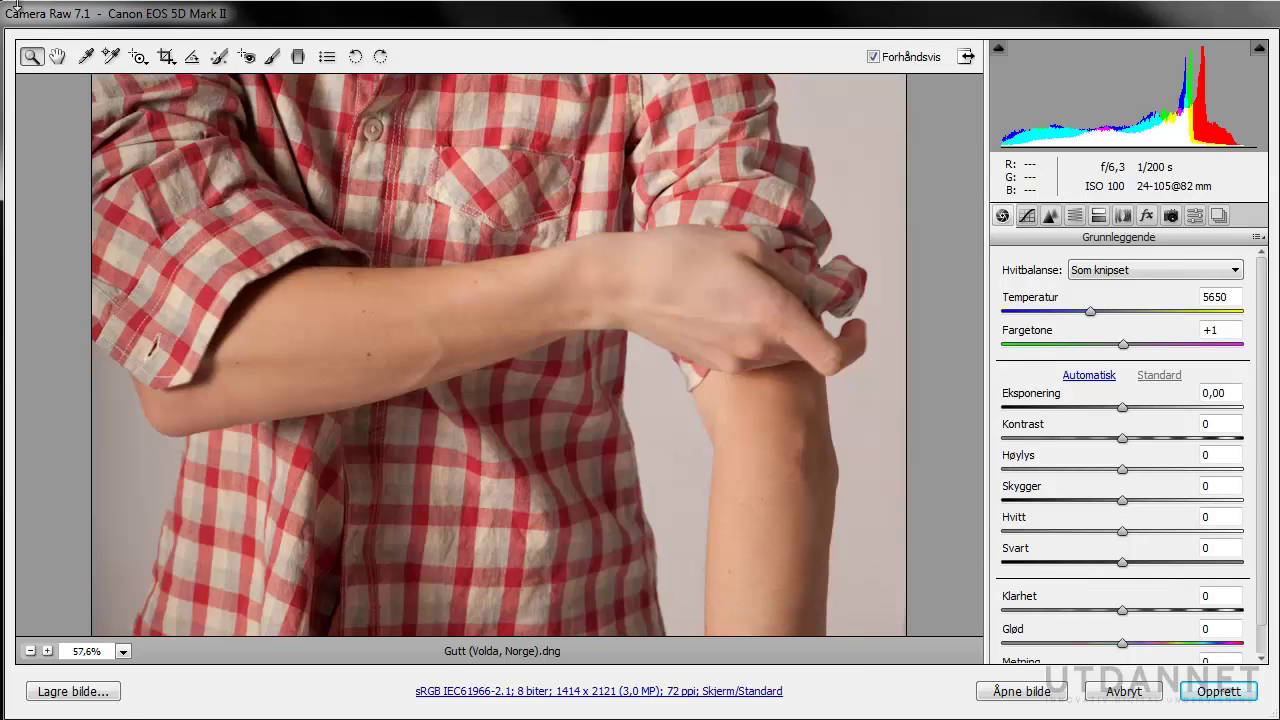
key("k")
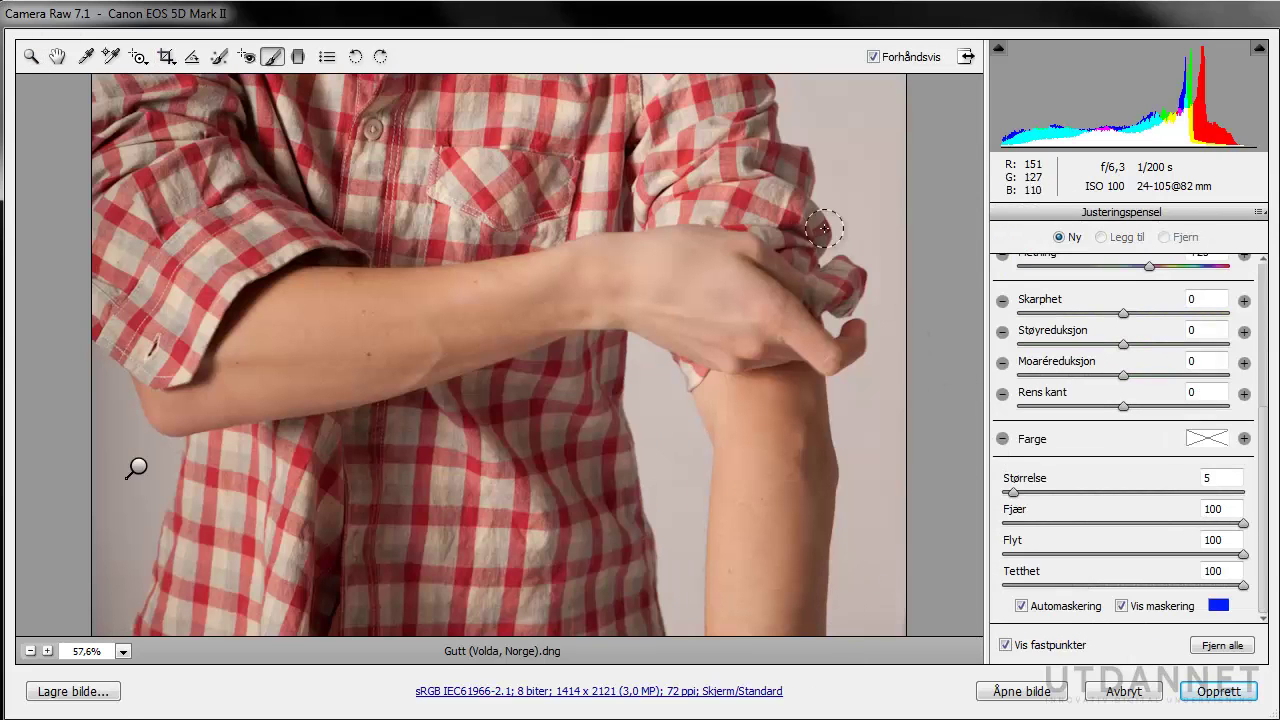
left_click(137, 467)
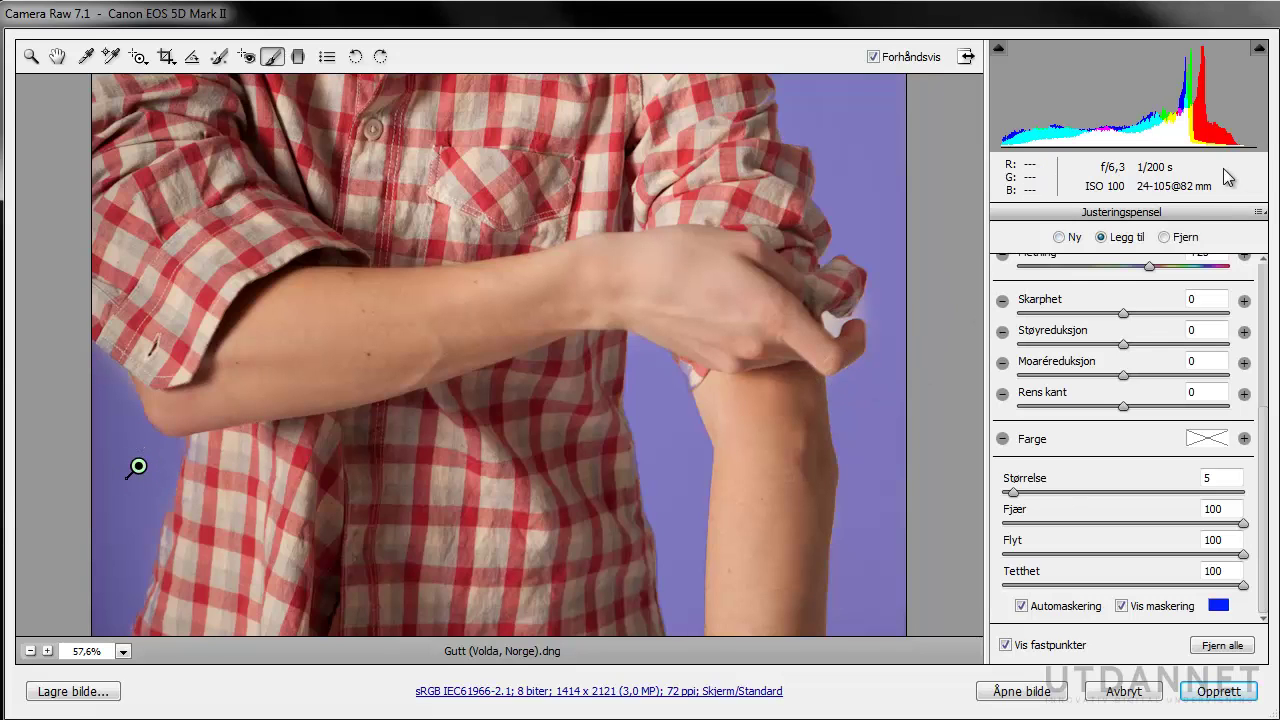
left_click(831, 325)
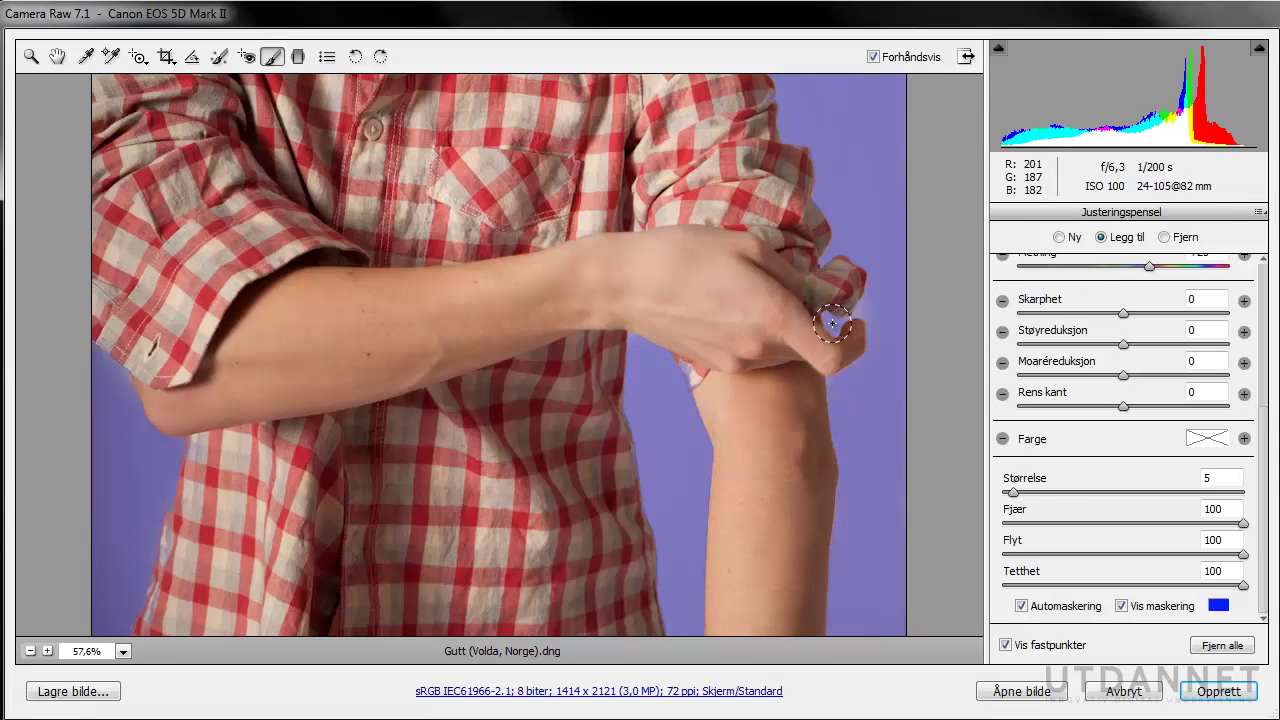
left_click_drag(832, 323, 846, 320)
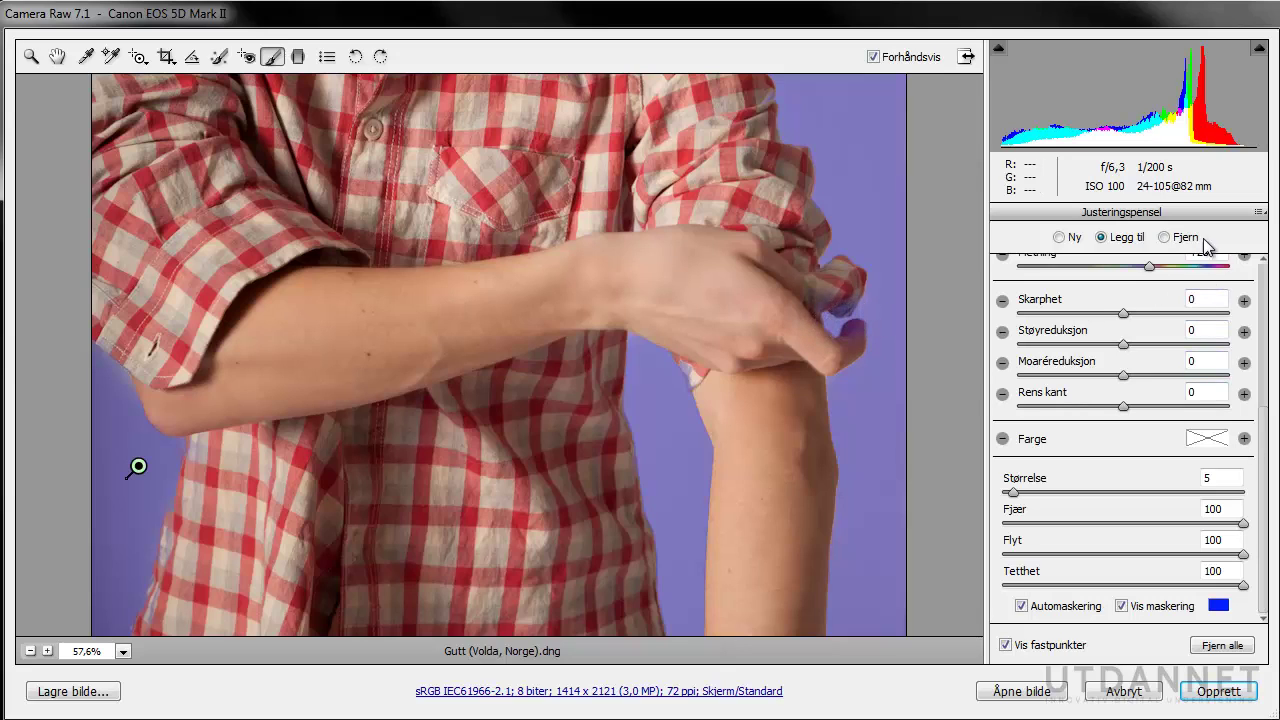
- Erase the mask spill from the rolled-up sleeve and fingers with a size 3 brush, and return the brush to adding mode
left_click(1164, 237)
left_click_drag(843, 288, 828, 286)
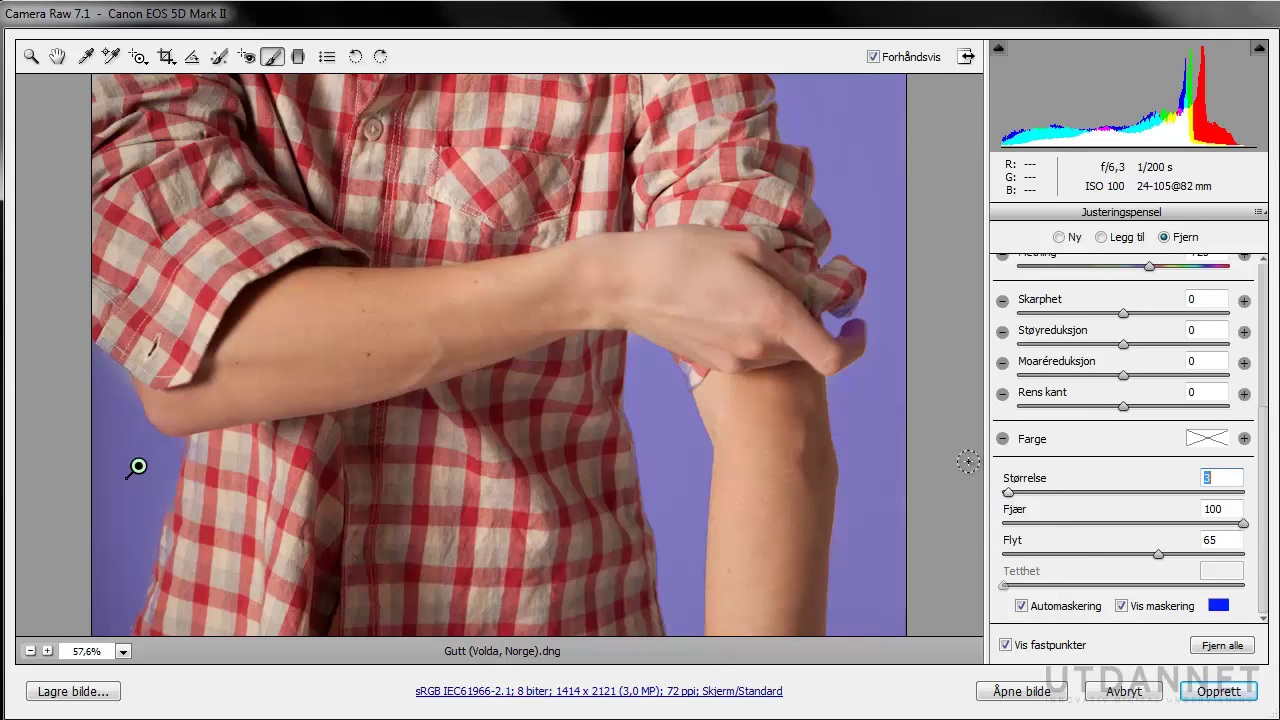
left_click_drag(840, 302, 850, 328)
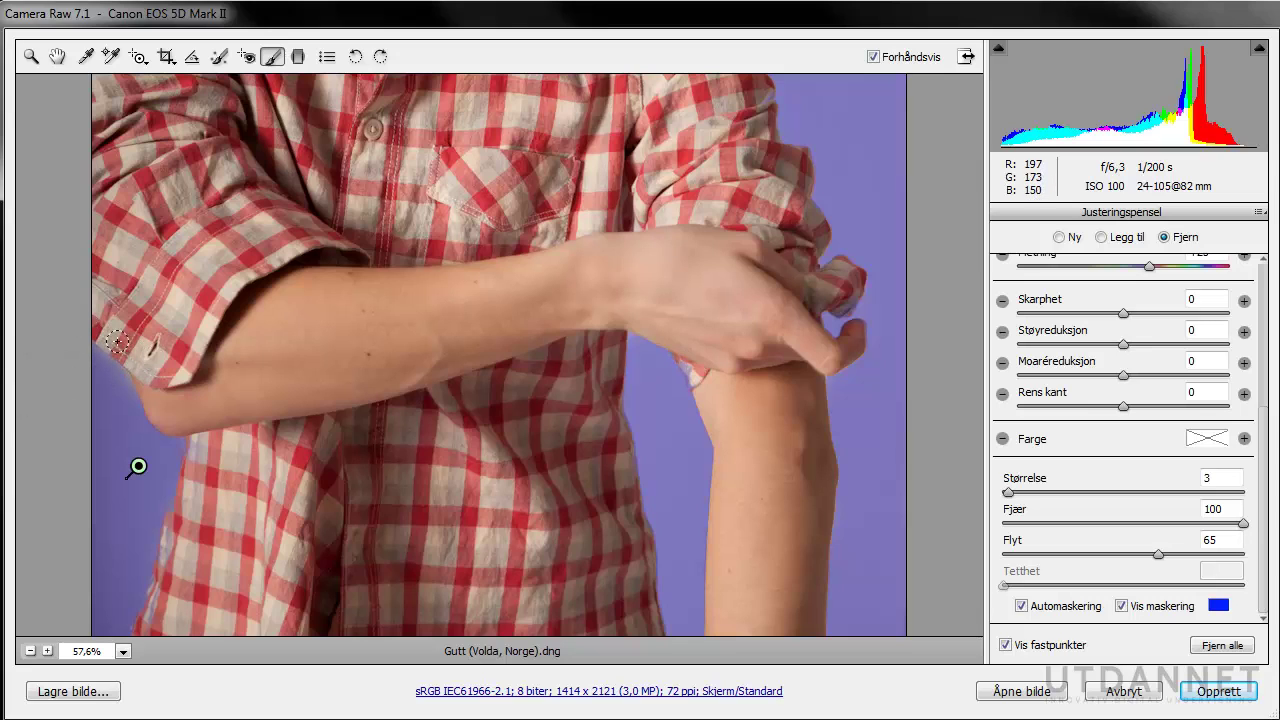
left_click(1126, 239)
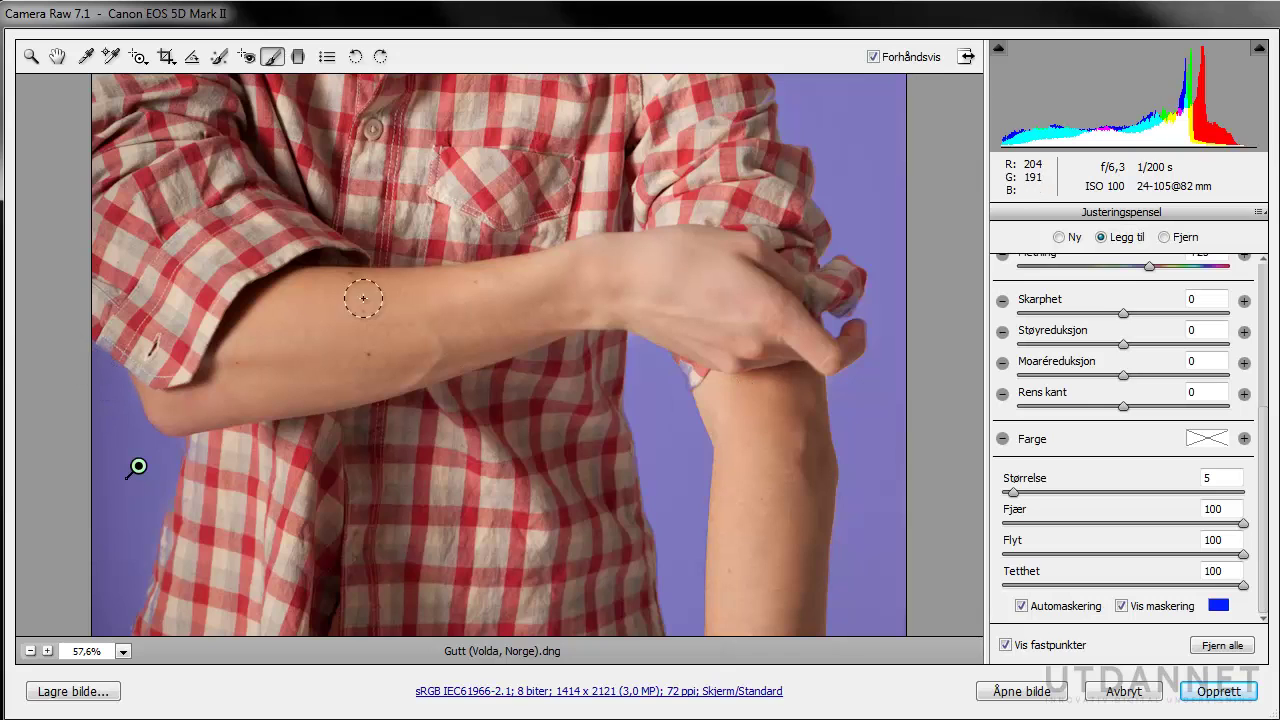
- Check the mask edges around the head, reselect the background adjustment in the full view and hide its mask overlay
scroll(491, 294, "up", 5)
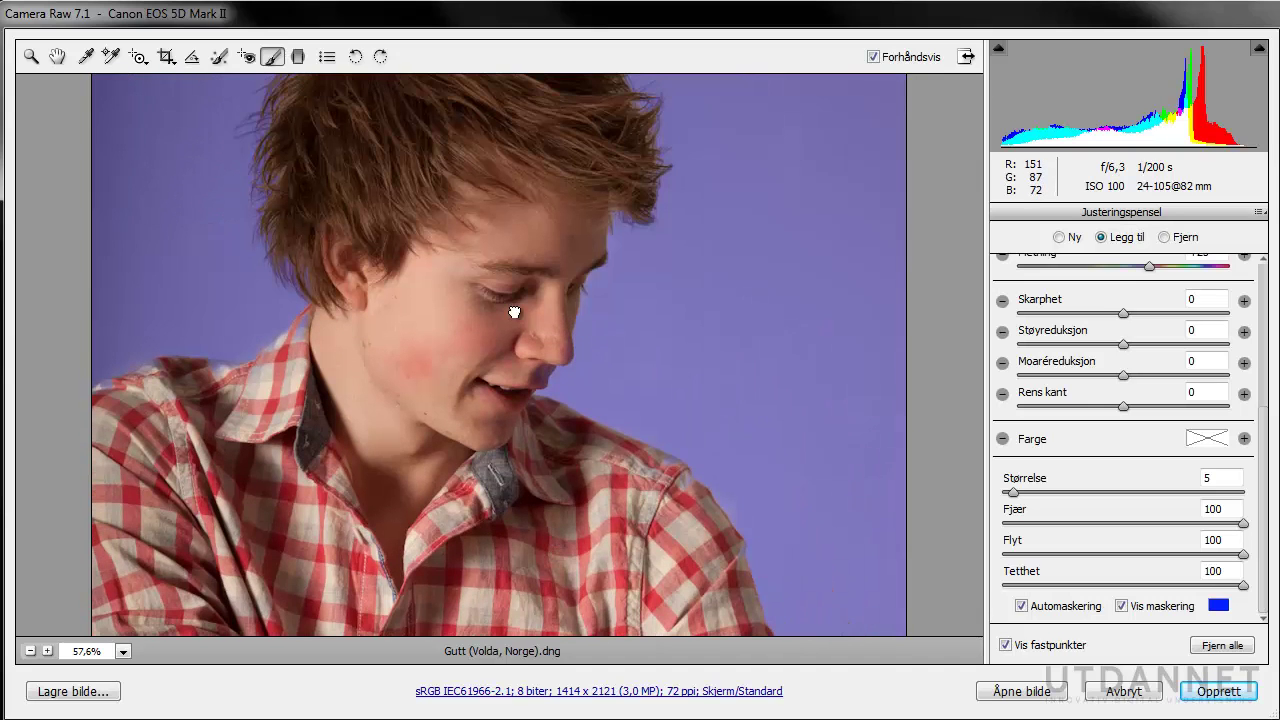
left_click_drag(514, 312, 514, 420)
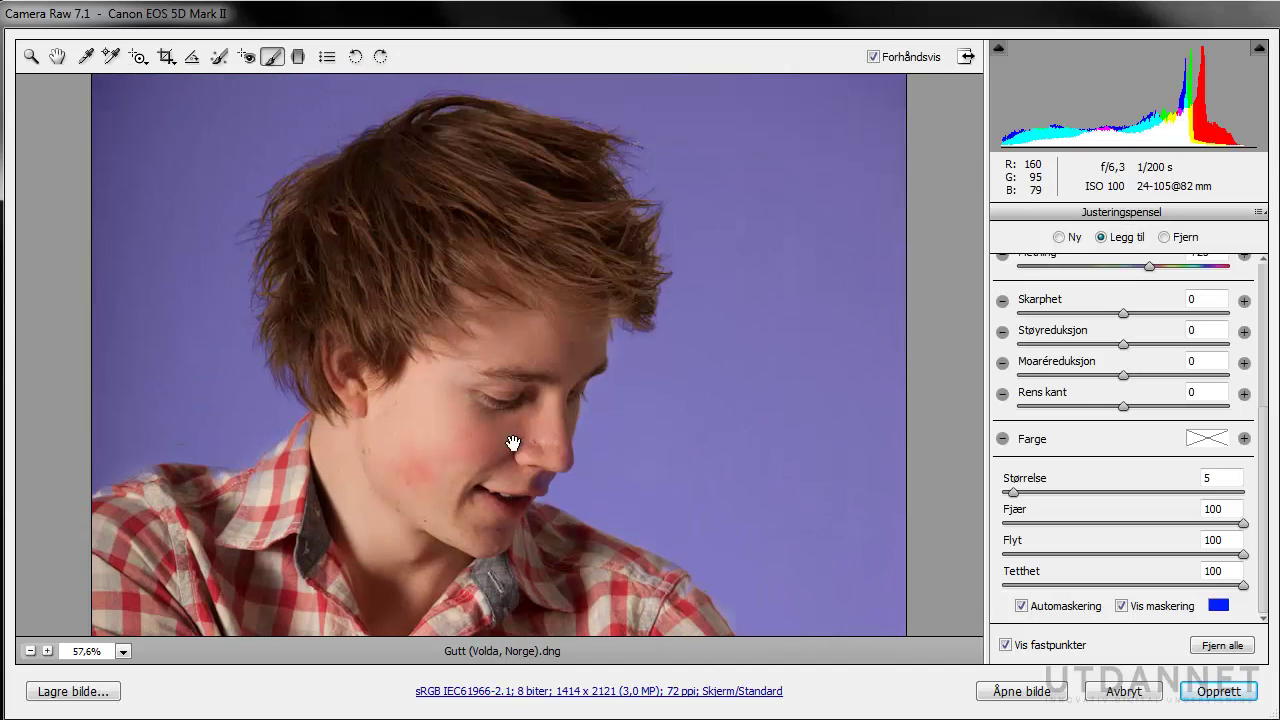
double_click(55, 57)
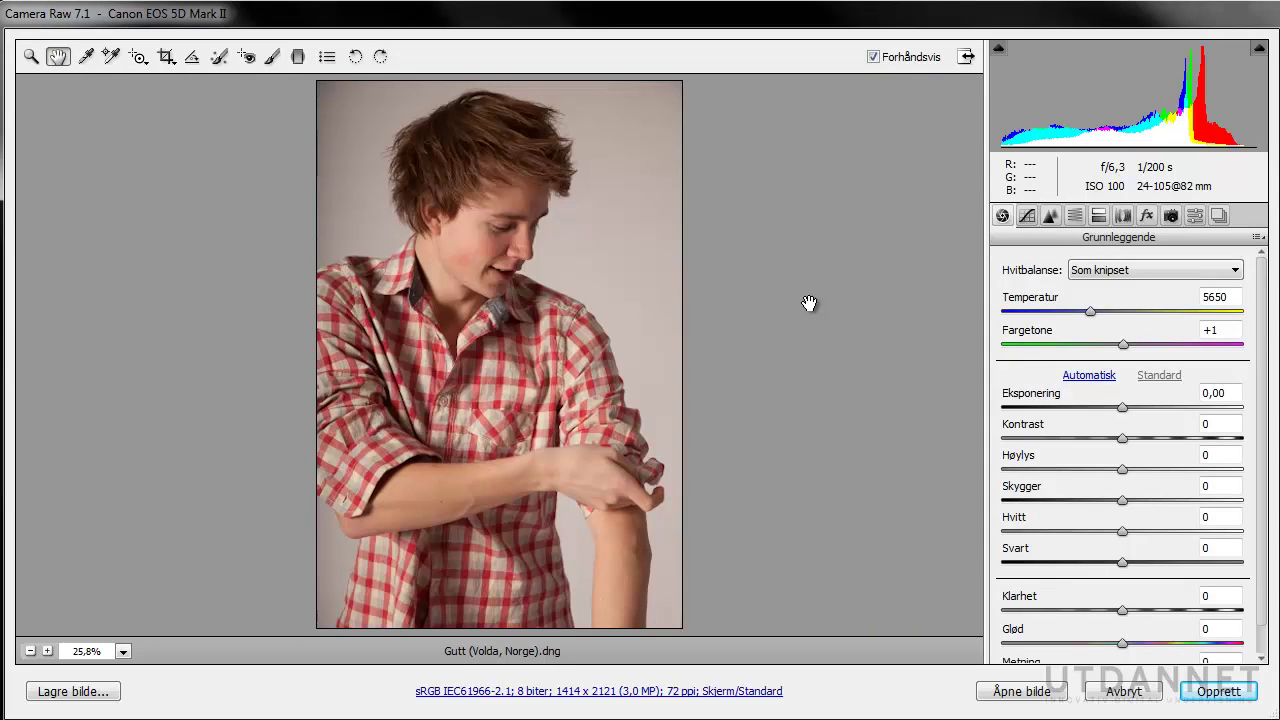
key("k")
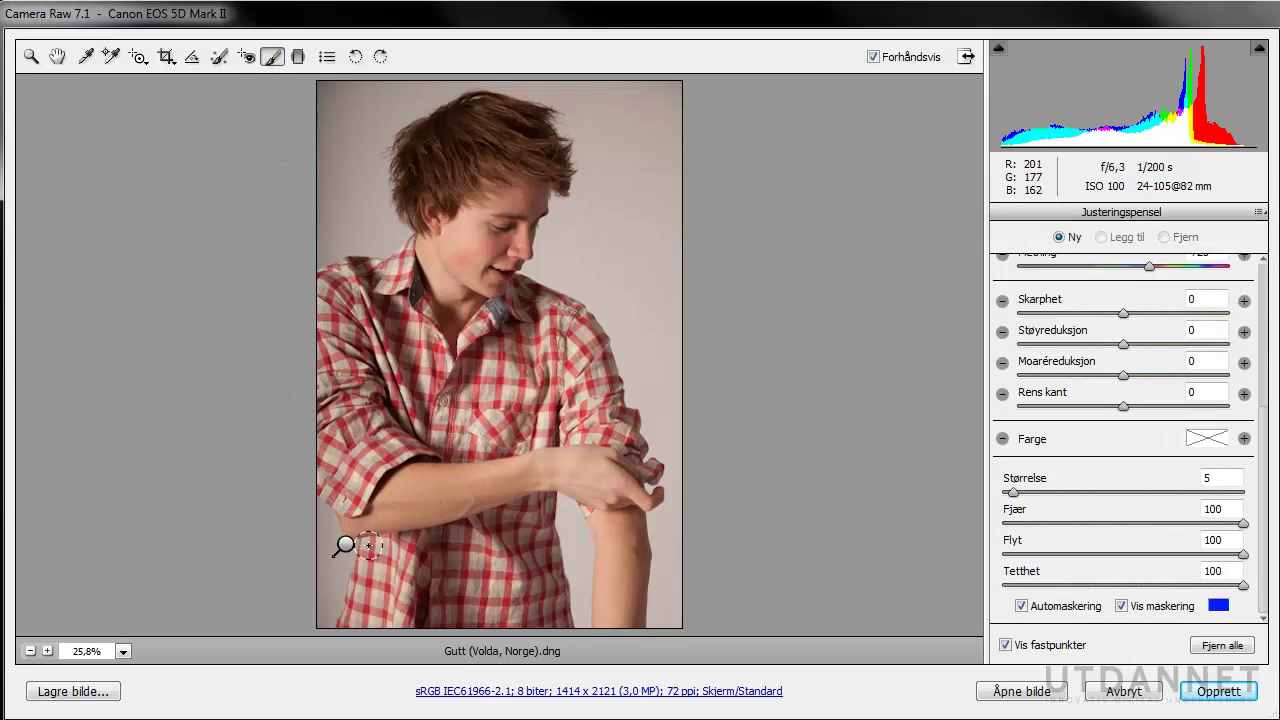
left_click(345, 544)
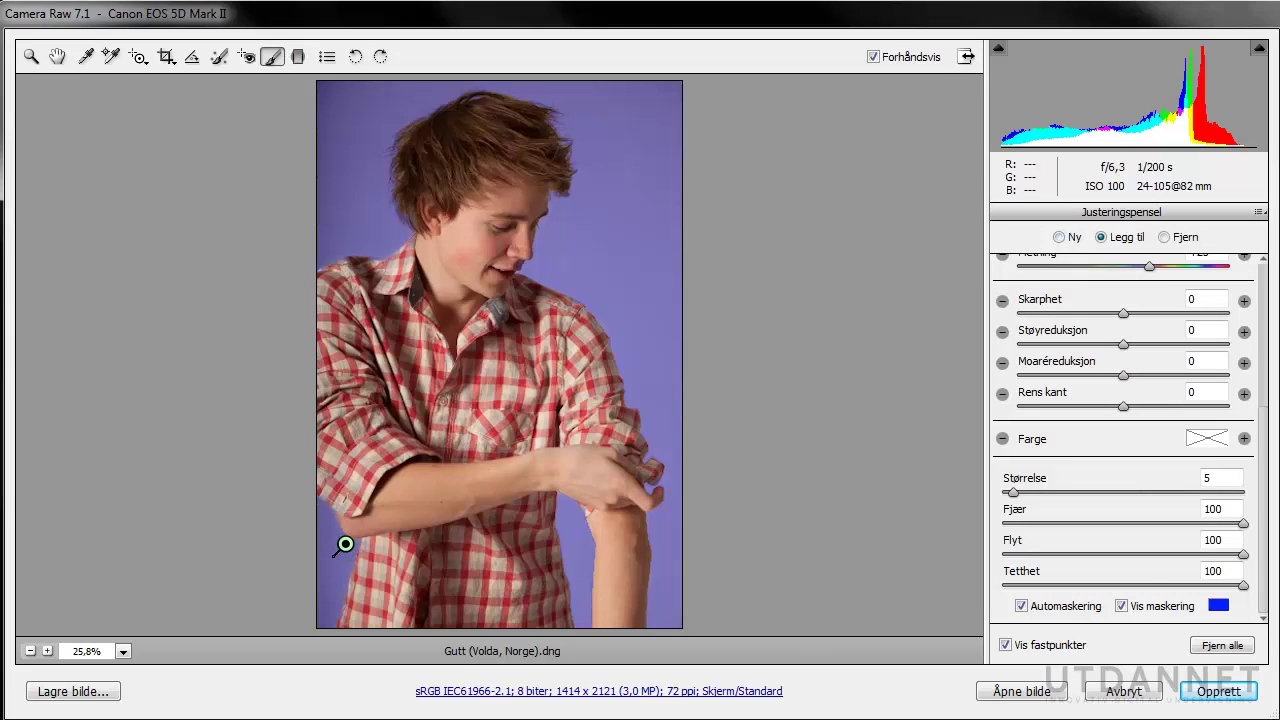
left_click(1123, 606)
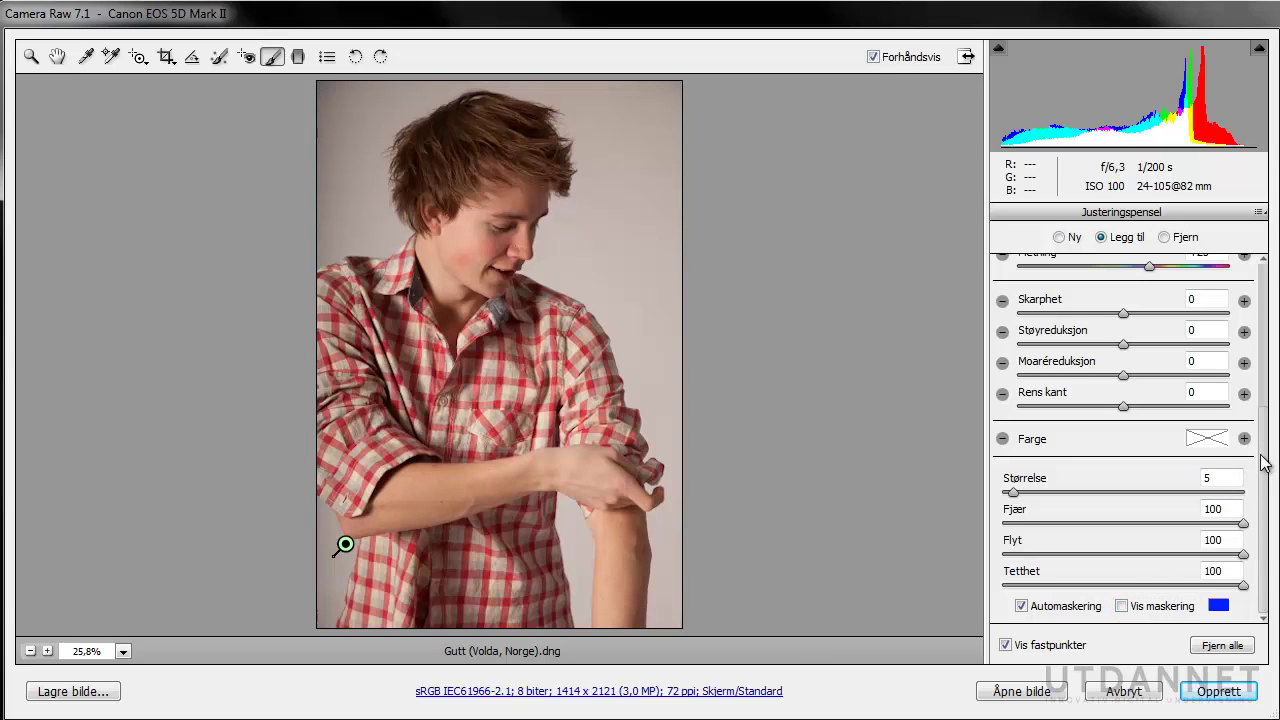
- Try different tint colours on the masked background and apply a bright green
mouse_move(1263, 462)
left_mouse_down()
mouse_move(1271, 380)
mouse_move(1266, 470)
left_mouse_up()
left_click(1202, 516)
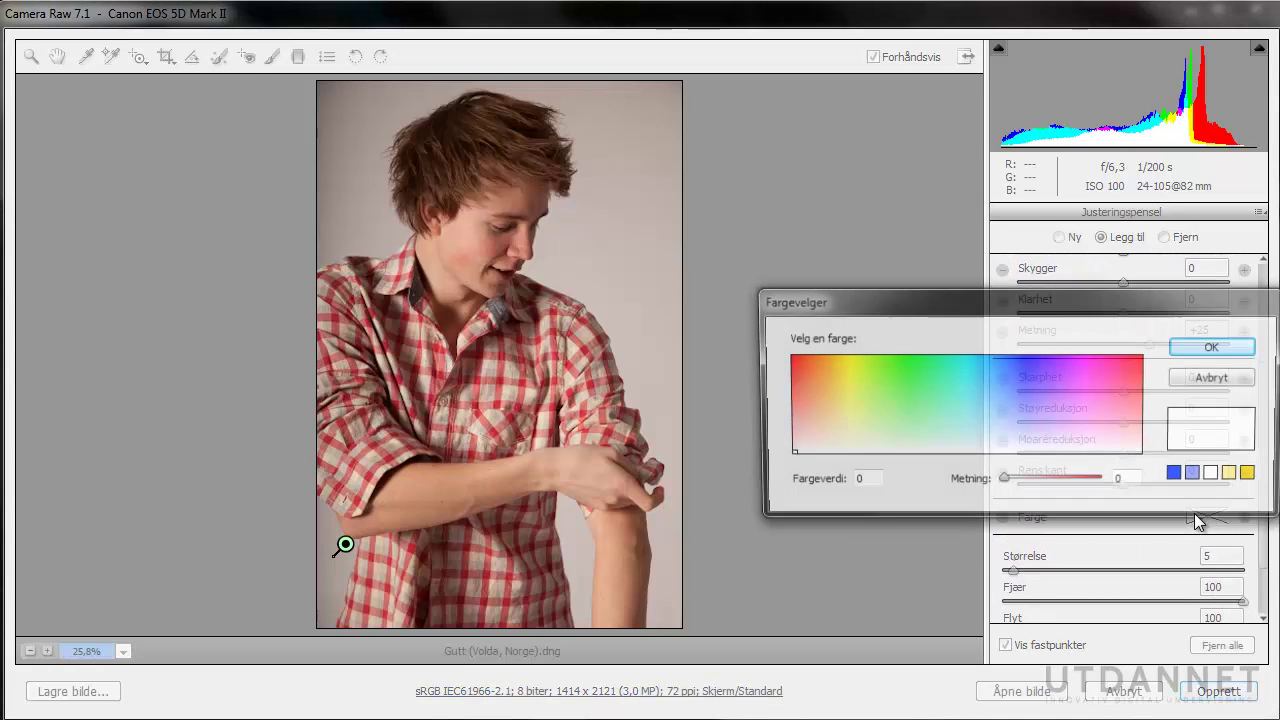
left_click(967, 385)
mouse_move(904, 400)
left_mouse_down()
mouse_move(951, 367)
mouse_move(929, 364)
mouse_move(969, 360)
mouse_move(968, 371)
mouse_move(1091, 383)
mouse_move(1185, 372)
left_mouse_up()
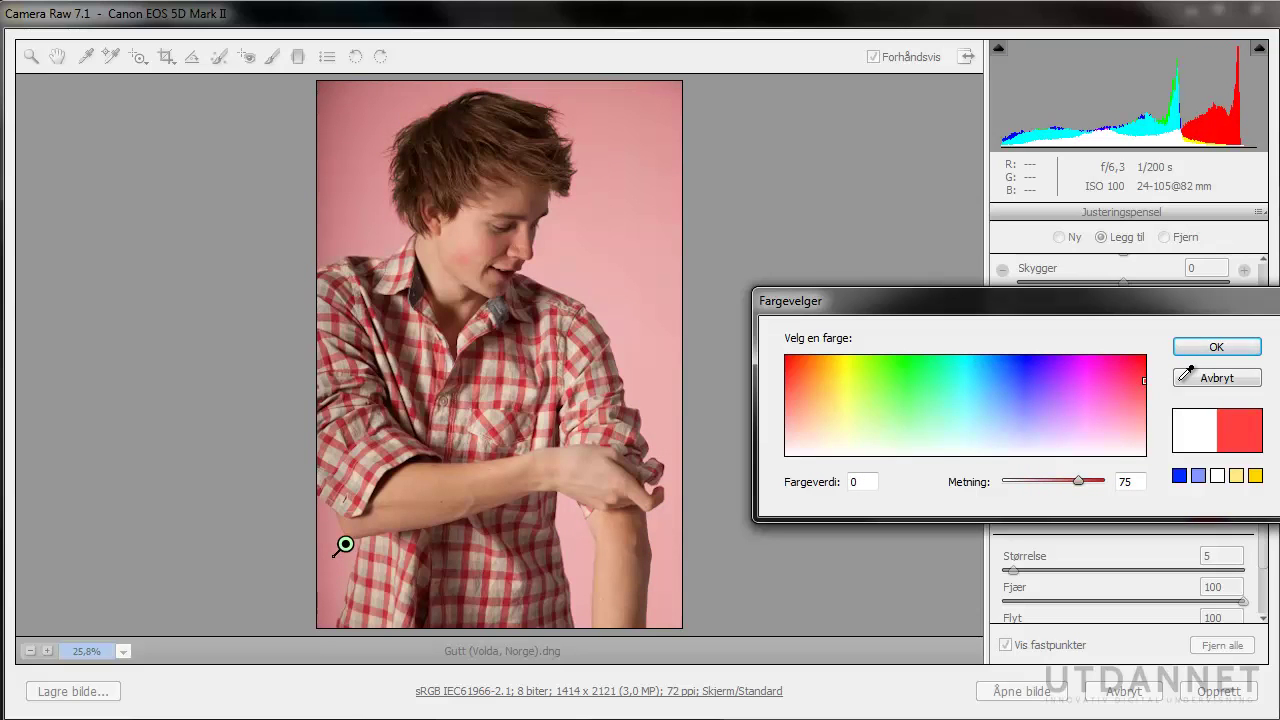
mouse_move(1185, 372)
left_mouse_down()
mouse_move(849, 368)
mouse_move(894, 354)
mouse_move(881, 352)
mouse_move(935, 378)
mouse_move(966, 360)
mouse_move(884, 371)
mouse_move(920, 369)
left_mouse_up()
left_click(1216, 346)
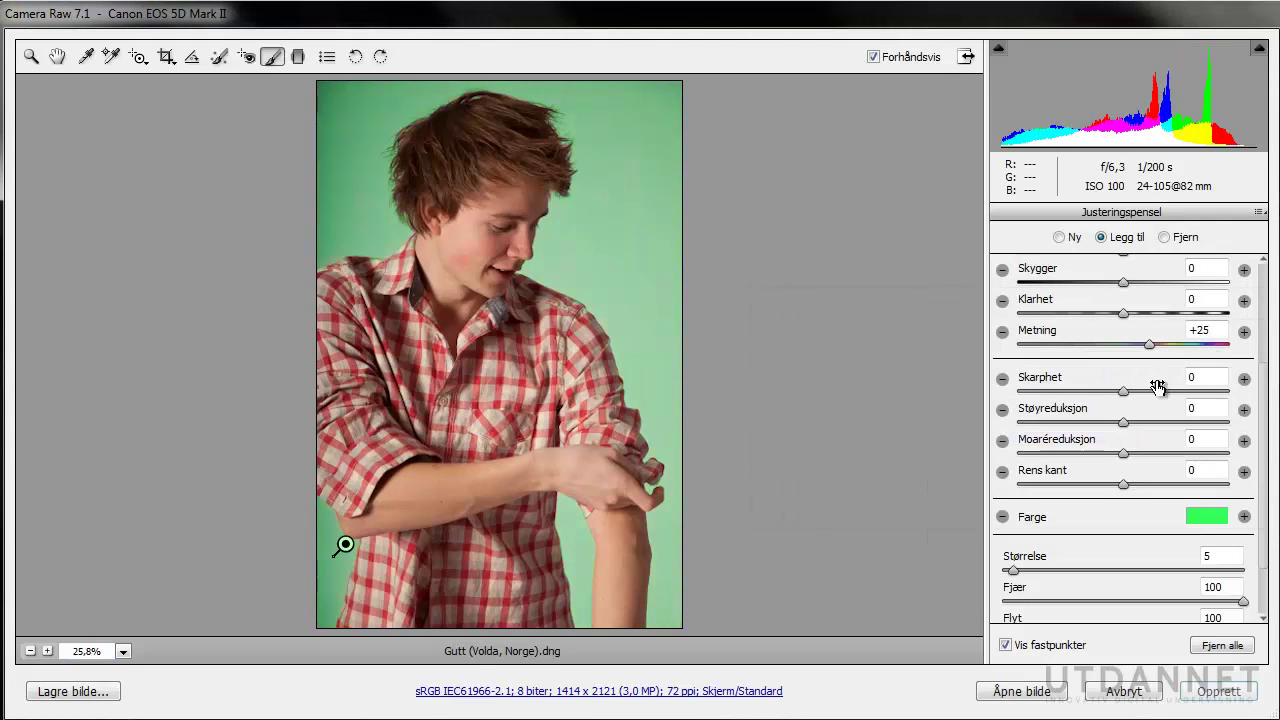
- Set the background's Metning to 50 and compare the photo with the adjustment preview off and on, with the pins hidden and shown
left_click(1200, 331)
type("50")
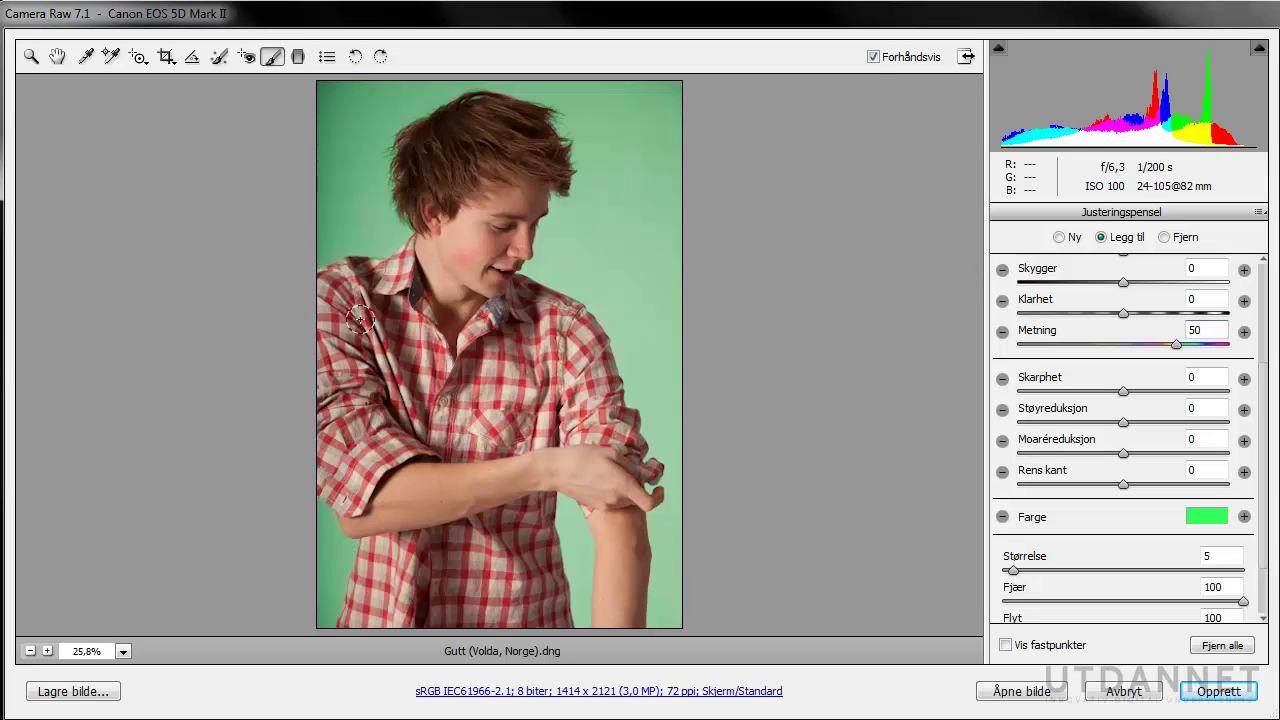
left_click(344, 545)
key("v")
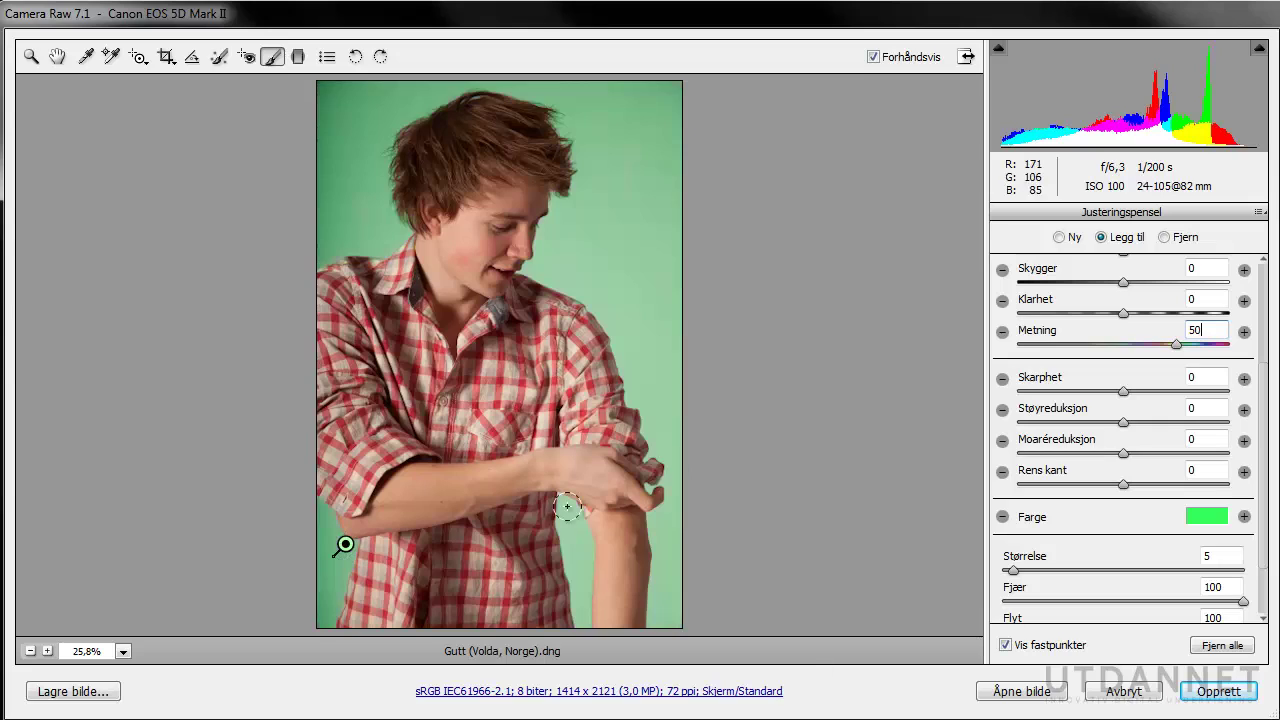
key("p")
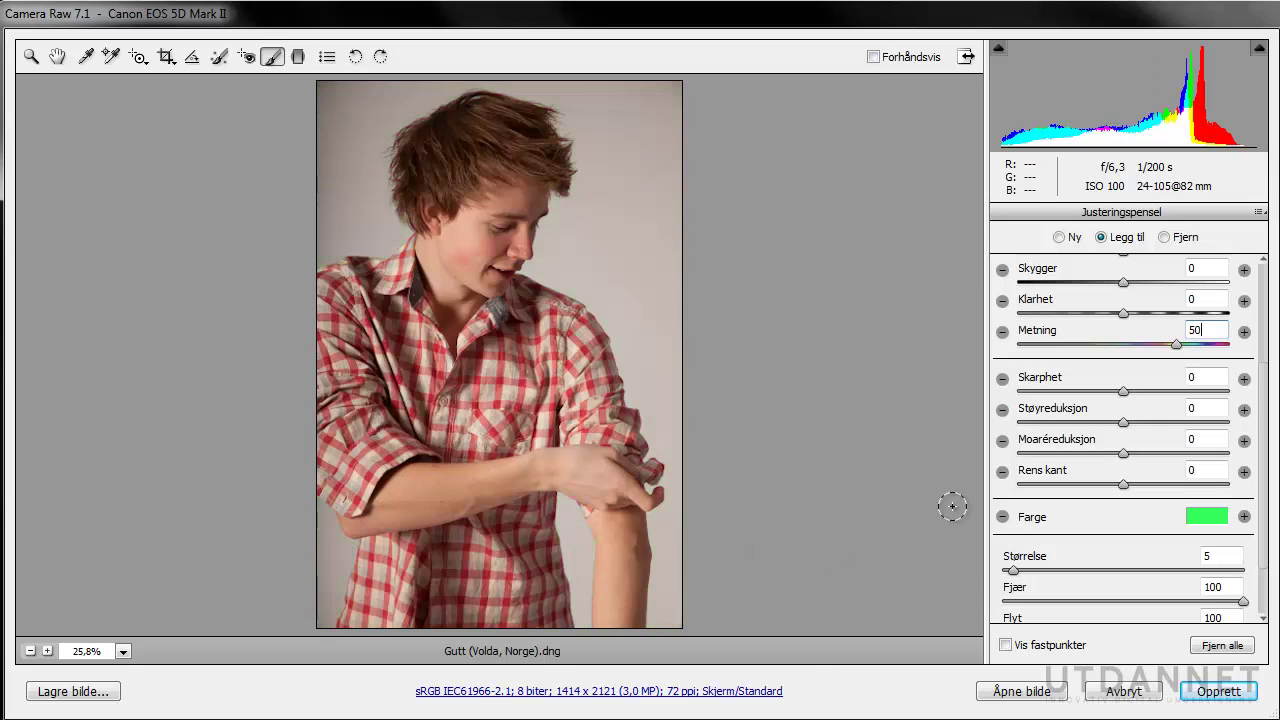
key("p")
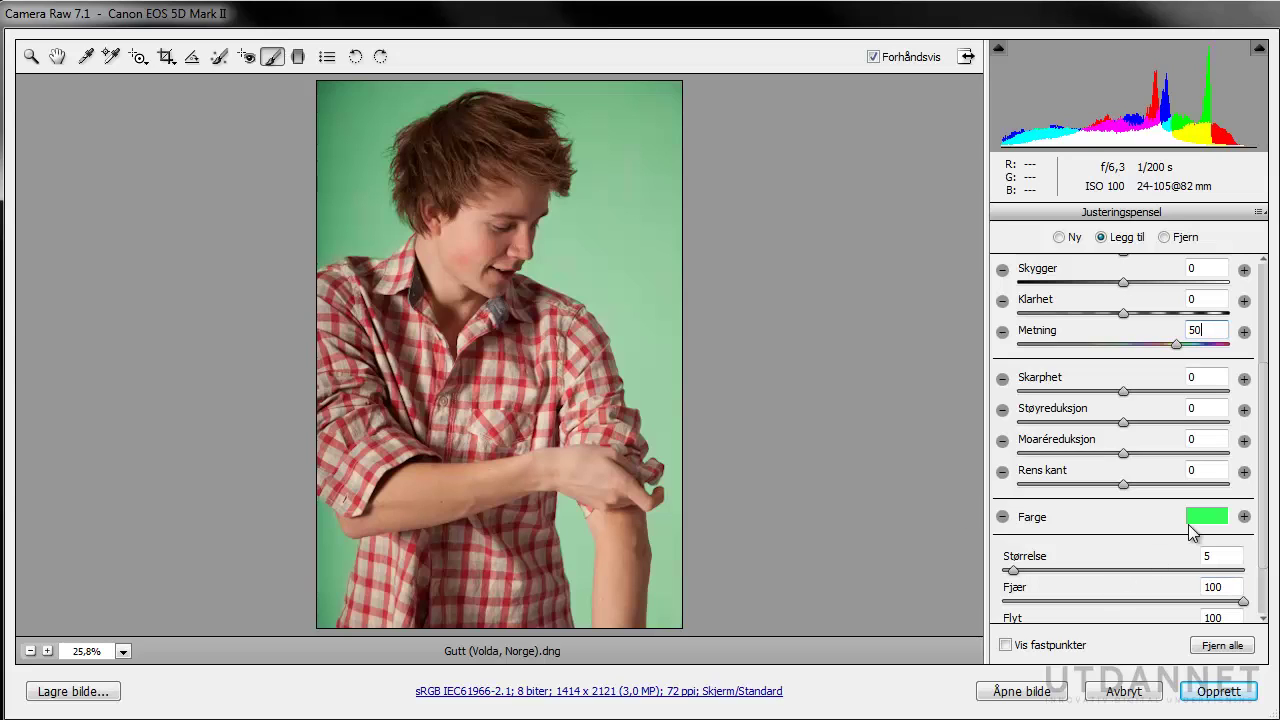
left_click(344, 544)
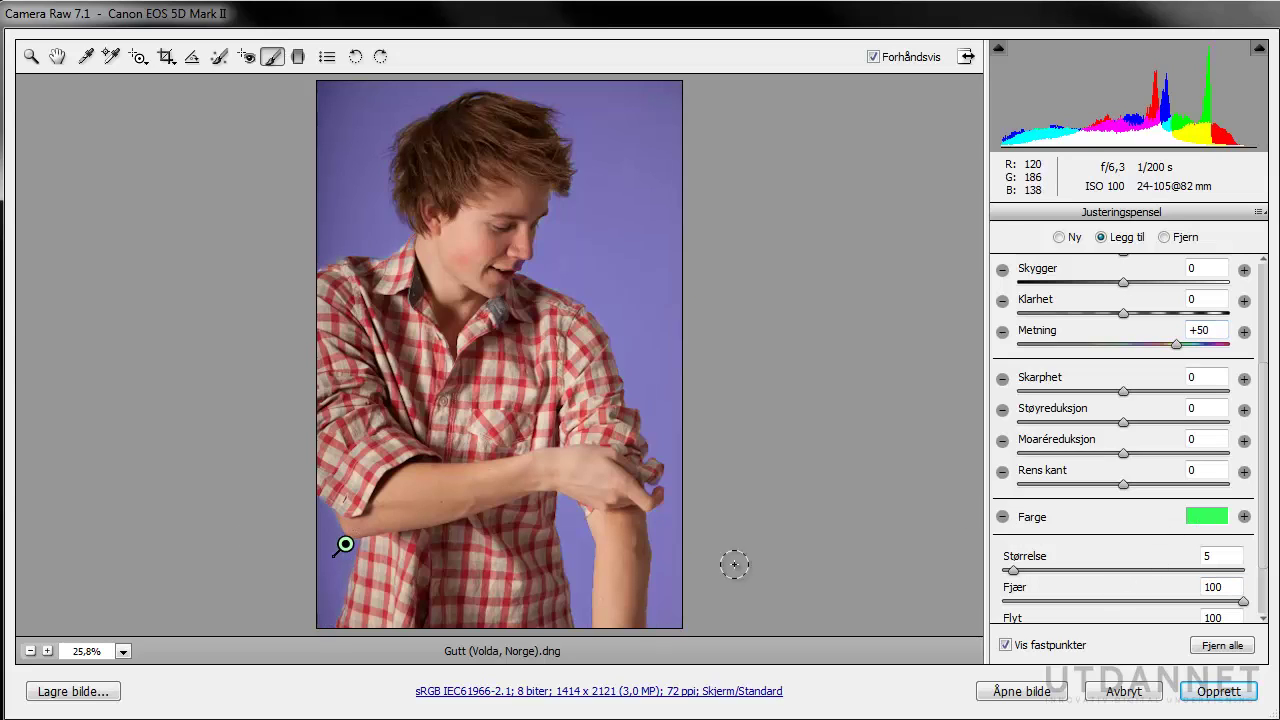
- Change the background's tint colour to red and raise its Metning to +76
left_click(1190, 514)
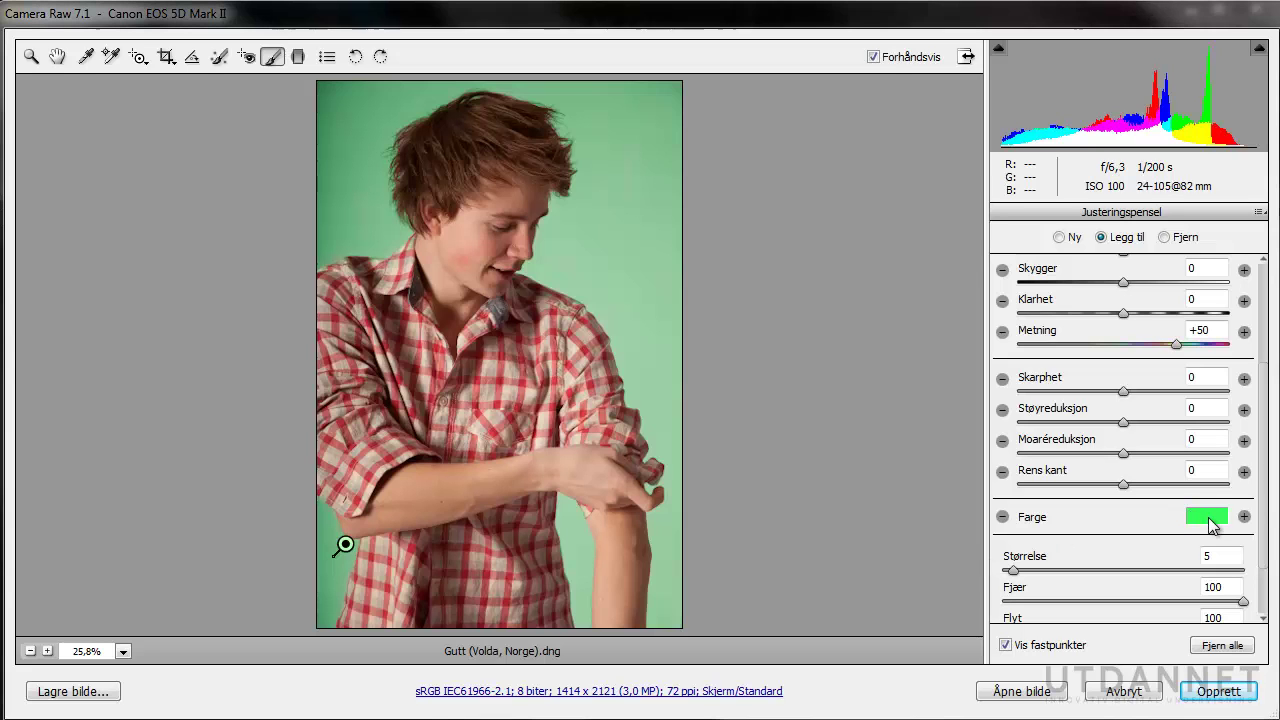
left_click_drag(1024, 375, 1143, 364)
left_click(1245, 352)
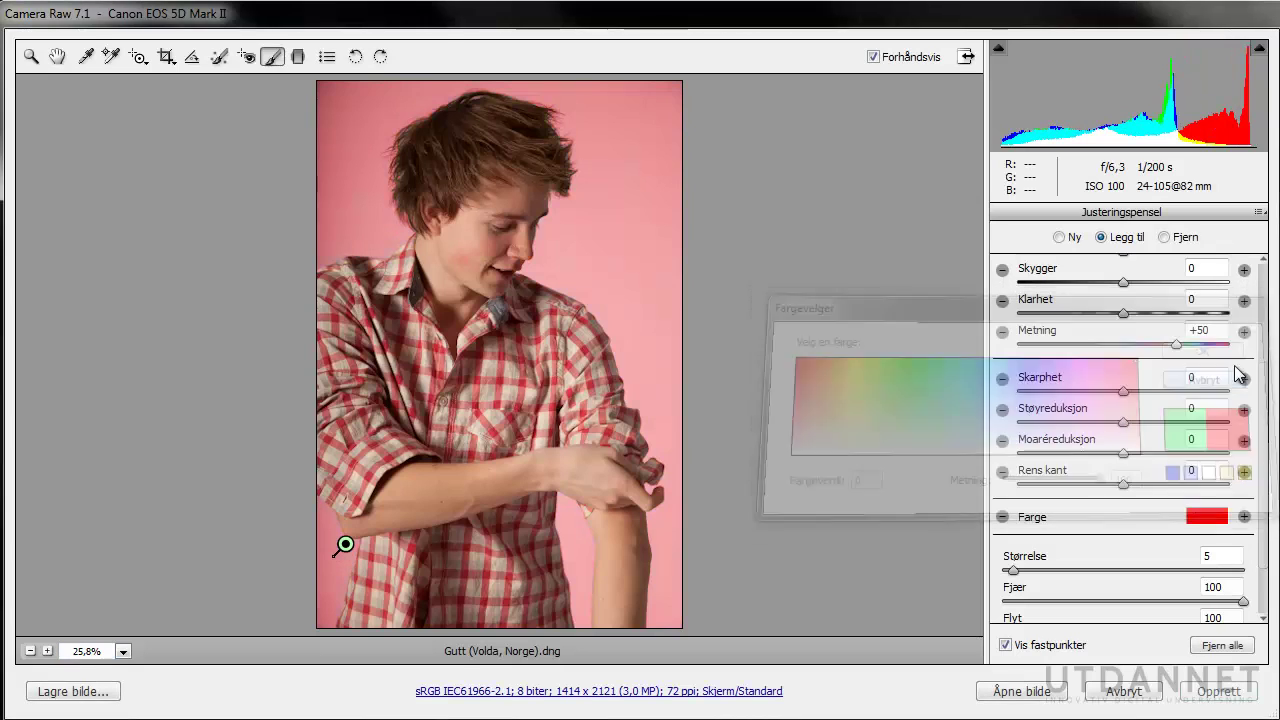
left_click(1203, 344)
- Set the background adjustment's Fargetone to +15 and its Temperatur to -10
scroll(1262, 405, "up", 3)
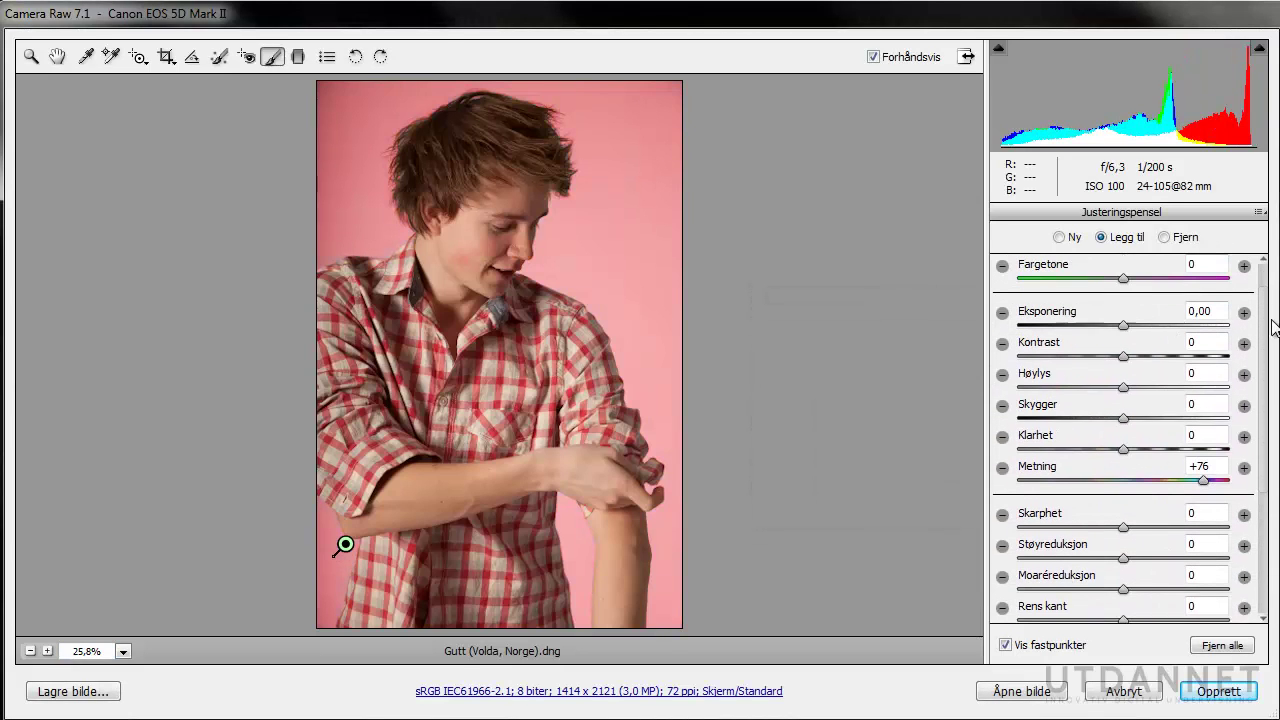
mouse_move(1150, 287)
left_mouse_down()
mouse_move(1186, 294)
mouse_move(1115, 294)
mouse_move(1170, 289)
left_mouse_up()
scroll(1178, 340, "up", 1)
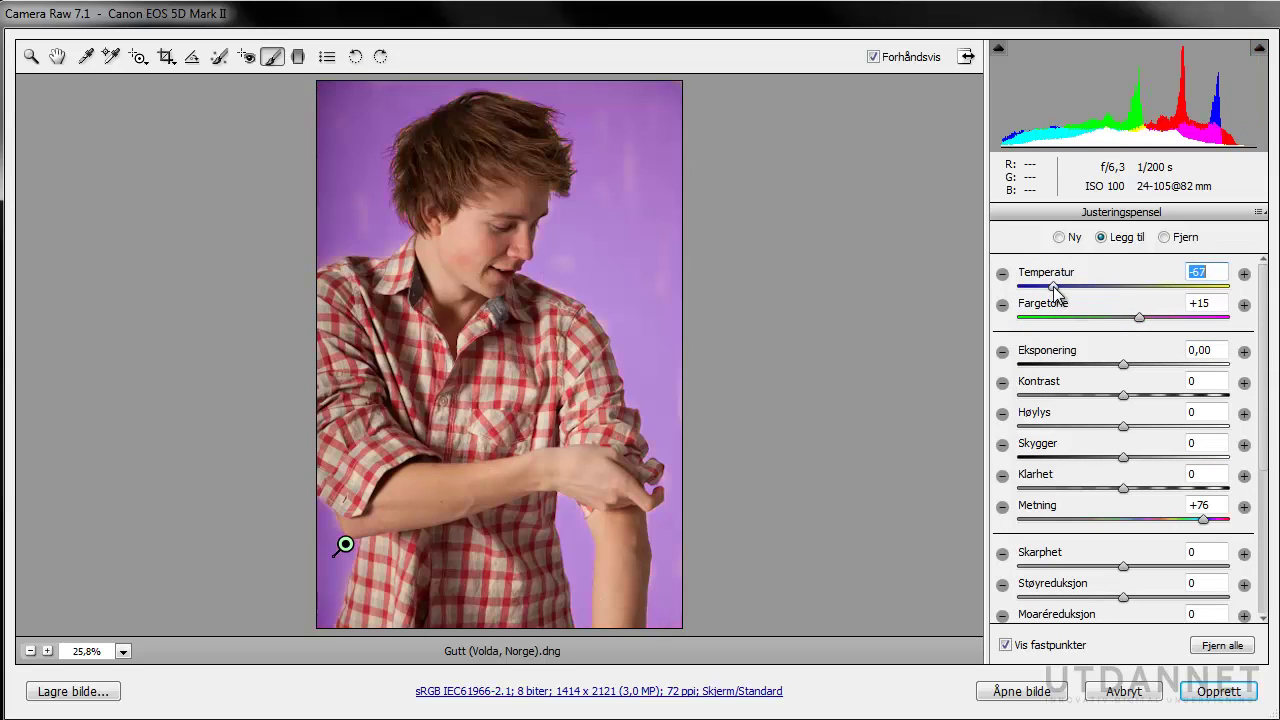
left_click_drag(1053, 286, 1113, 287)
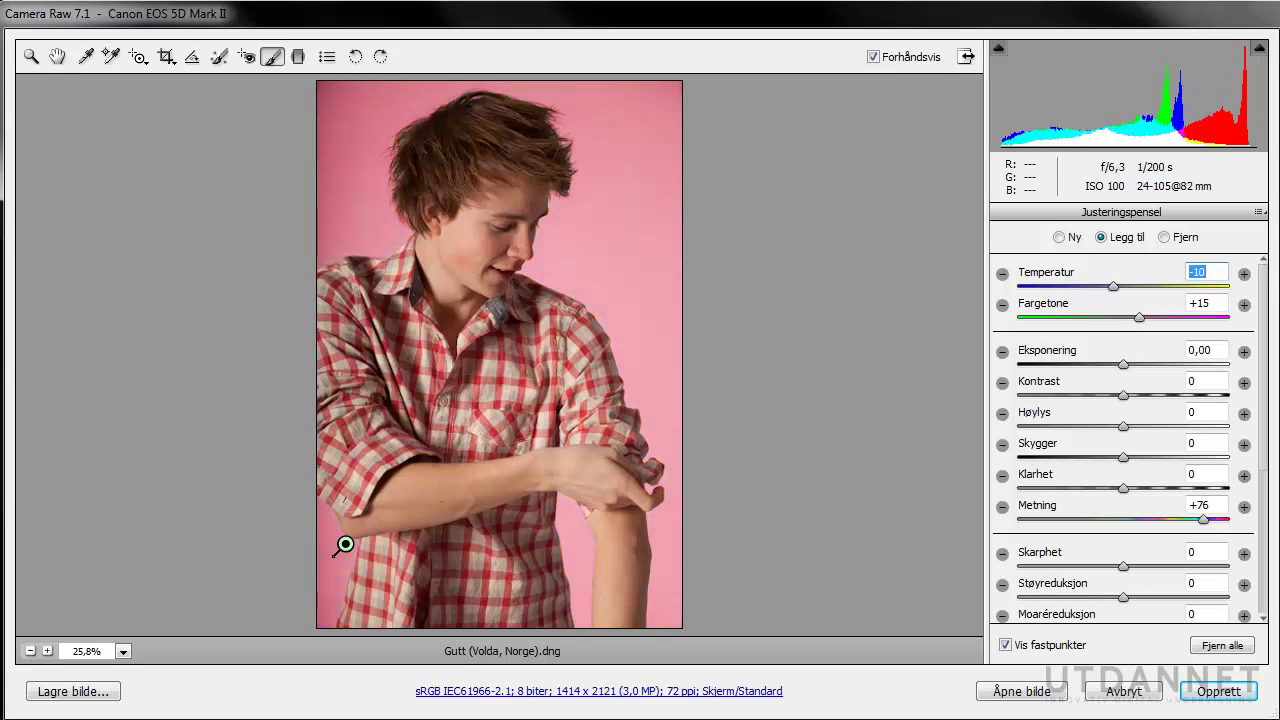